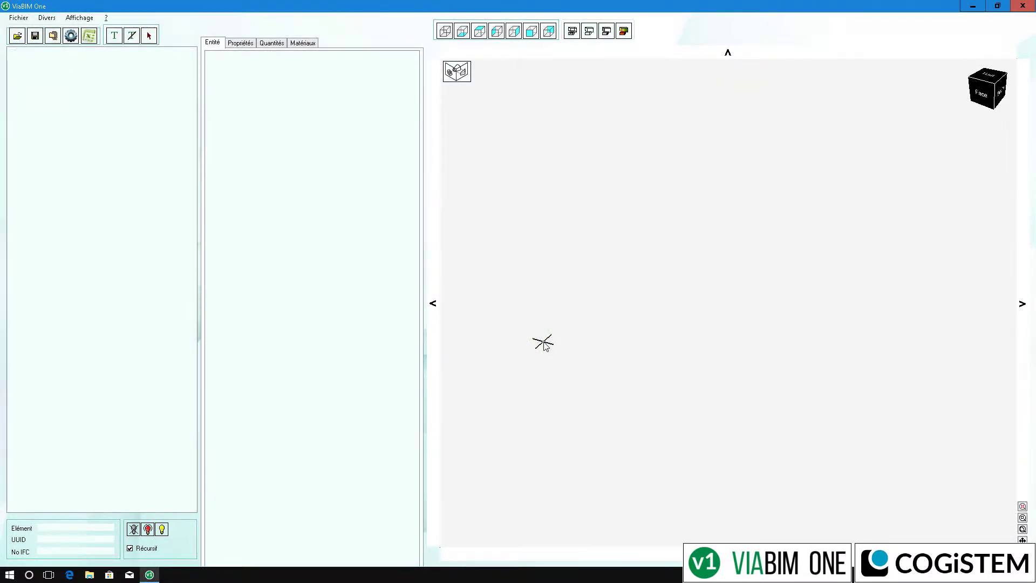
- Import the Clinique.ifc model from the Exemples folder
{"action": "left_click", "coordinate": [17, 36]}
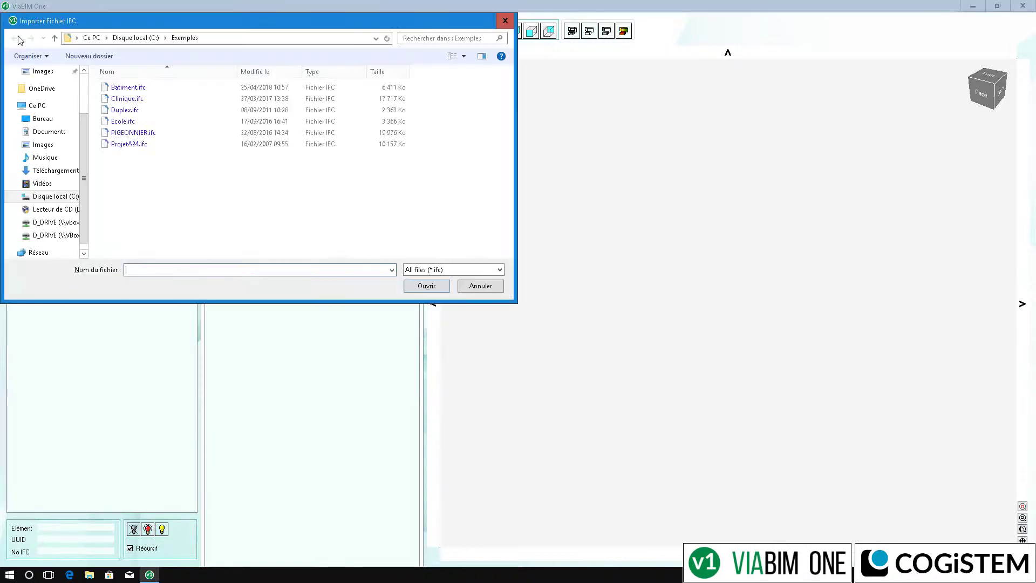
{"action": "left_click", "coordinate": [126, 100]}
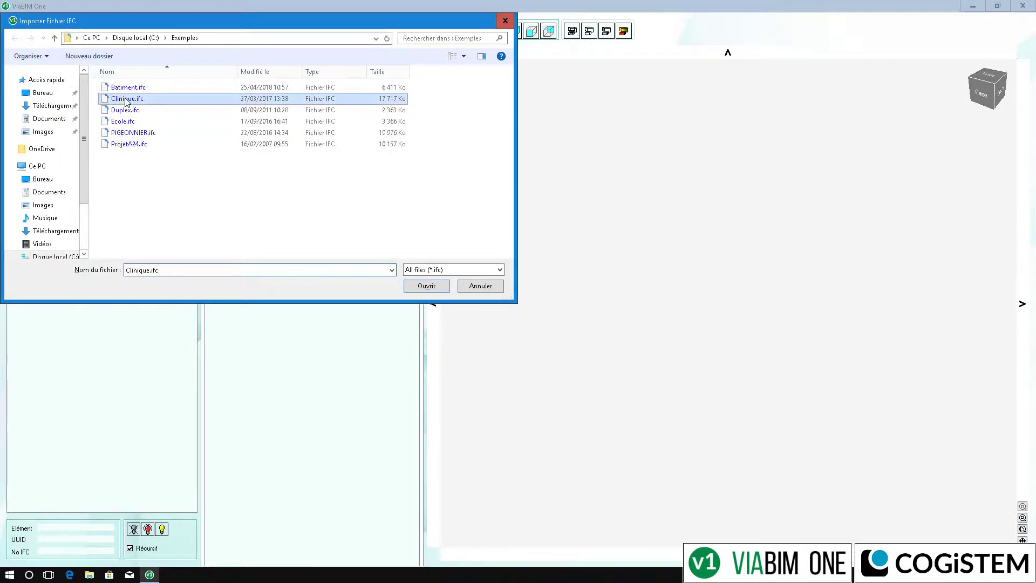
{"action": "left_click", "coordinate": [427, 286]}
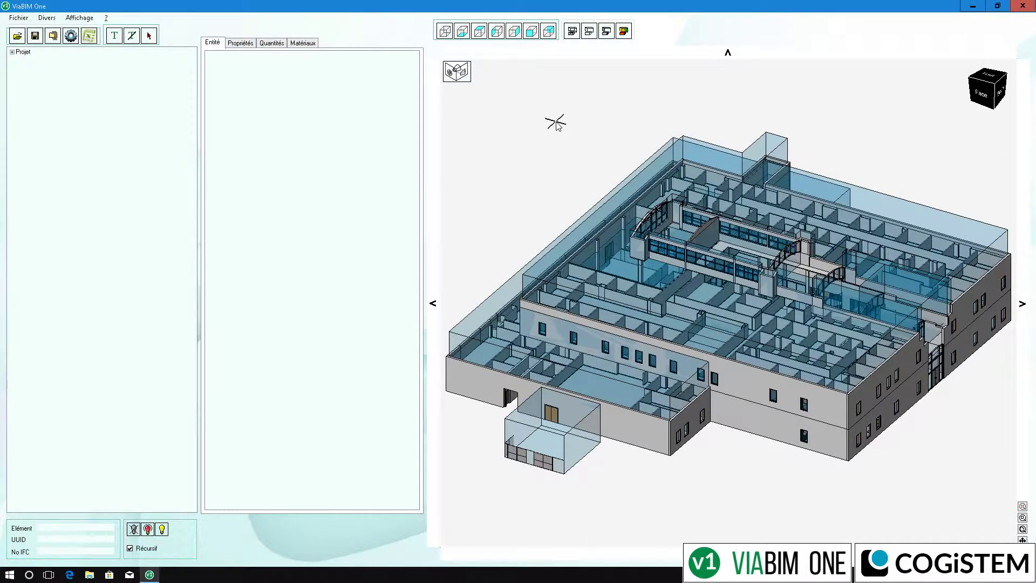
- Expand the project structure through Lot A and Bâtiment to examine the element categories of RDJ, RDC and Etage
{"action": "left_click", "coordinate": [12, 52]}
{"action": "left_click", "coordinate": [17, 60]}
{"action": "left_click", "coordinate": [23, 69]}
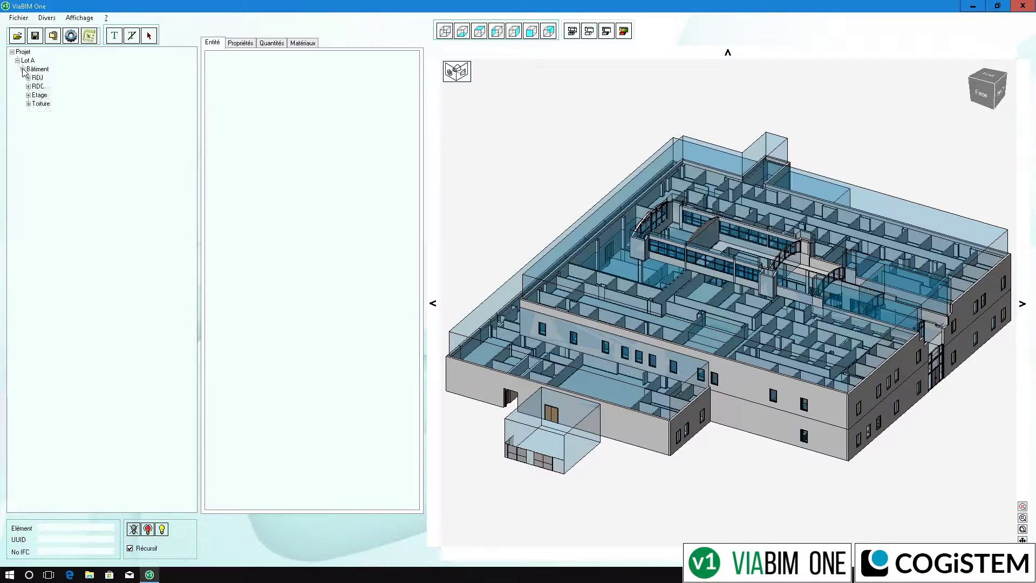
{"action": "left_click", "coordinate": [28, 77]}
{"action": "left_click", "coordinate": [33, 86]}
{"action": "left_click", "coordinate": [33, 112]}
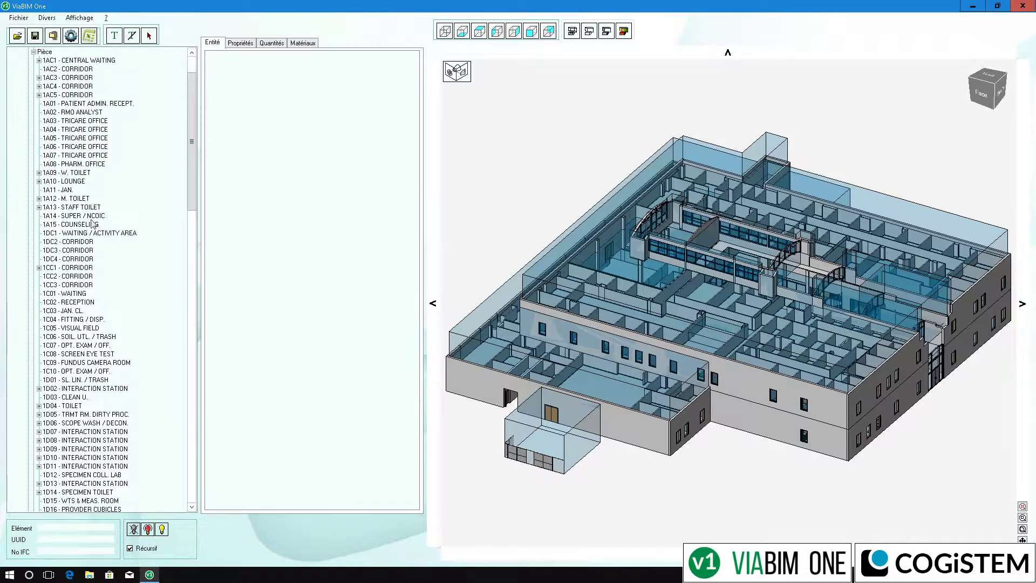
{"action": "left_click", "coordinate": [34, 52]}
{"action": "left_click", "coordinate": [29, 181]}
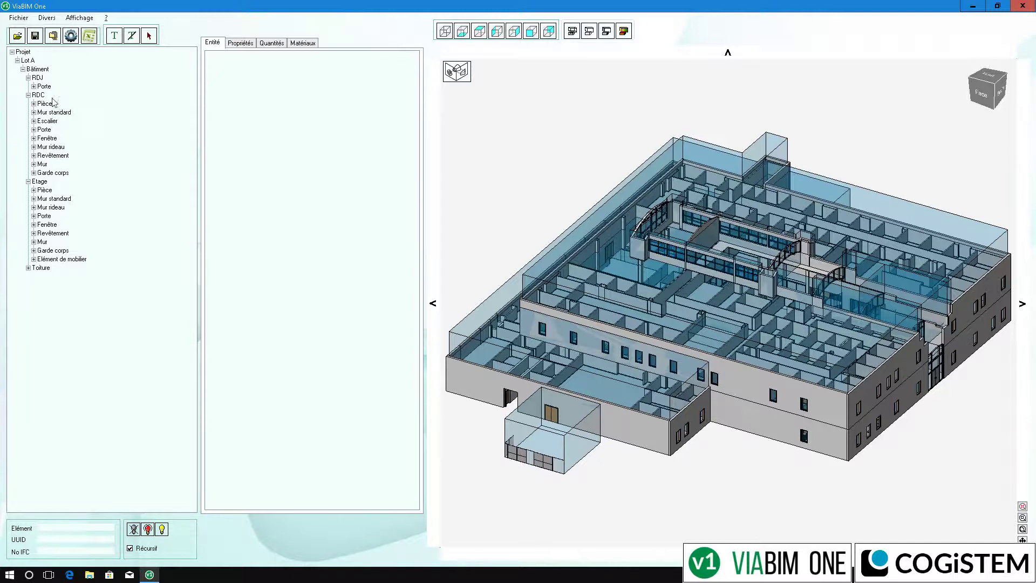
- Export the model as the DWG file Clinique.dwg in the Exemples folder
{"action": "left_click", "coordinate": [19, 18]}
{"action": "left_click", "coordinate": [36, 86]}
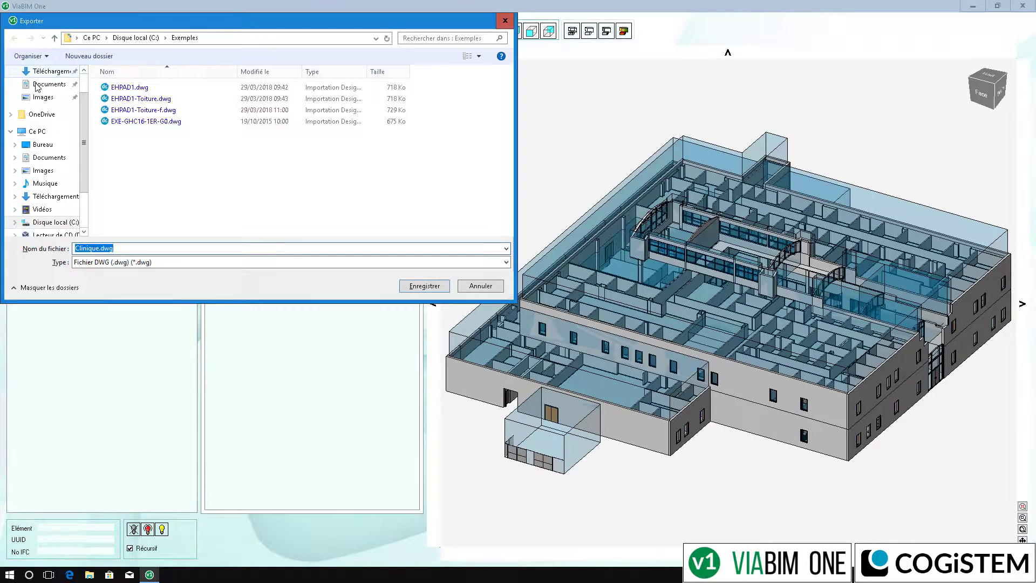
{"action": "left_click", "coordinate": [424, 286]}
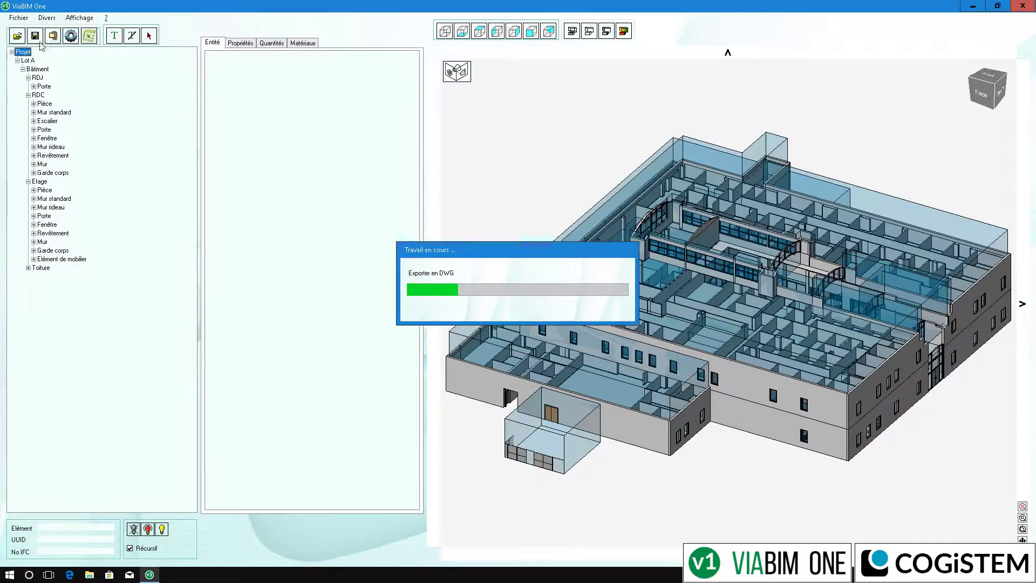
- Export the model as the PDF file Clinique.pdf in the Exemples folder
{"action": "left_click", "coordinate": [19, 18]}
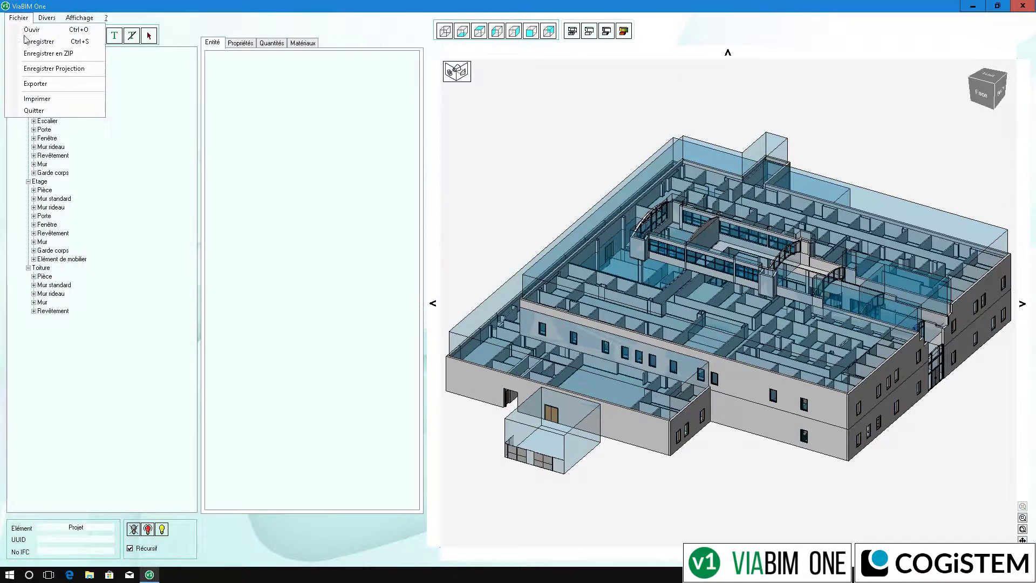
{"action": "left_click", "coordinate": [45, 85]}
{"action": "left_click", "coordinate": [292, 262]}
{"action": "left_click", "coordinate": [143, 297]}
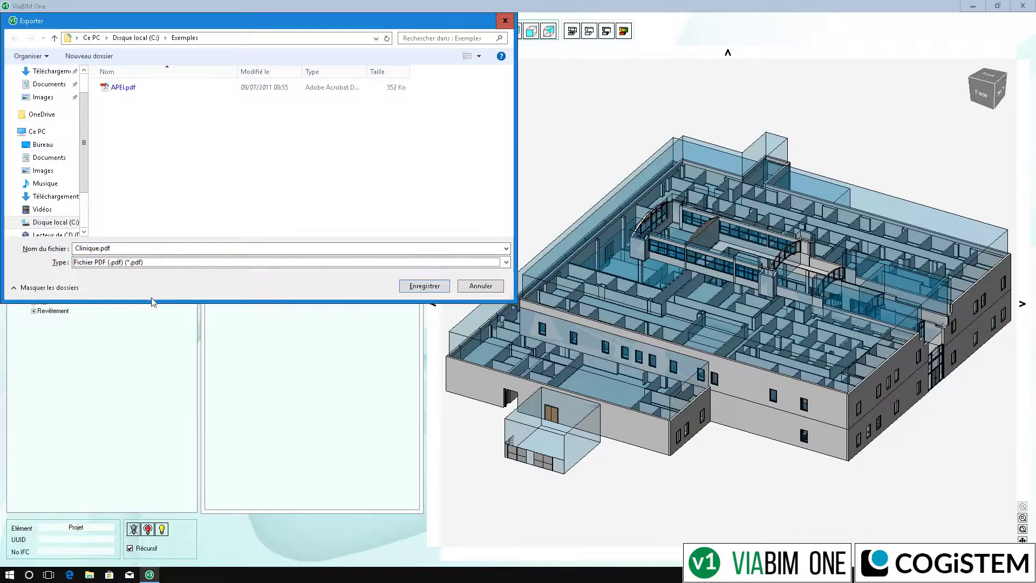
{"action": "left_click", "coordinate": [423, 286]}
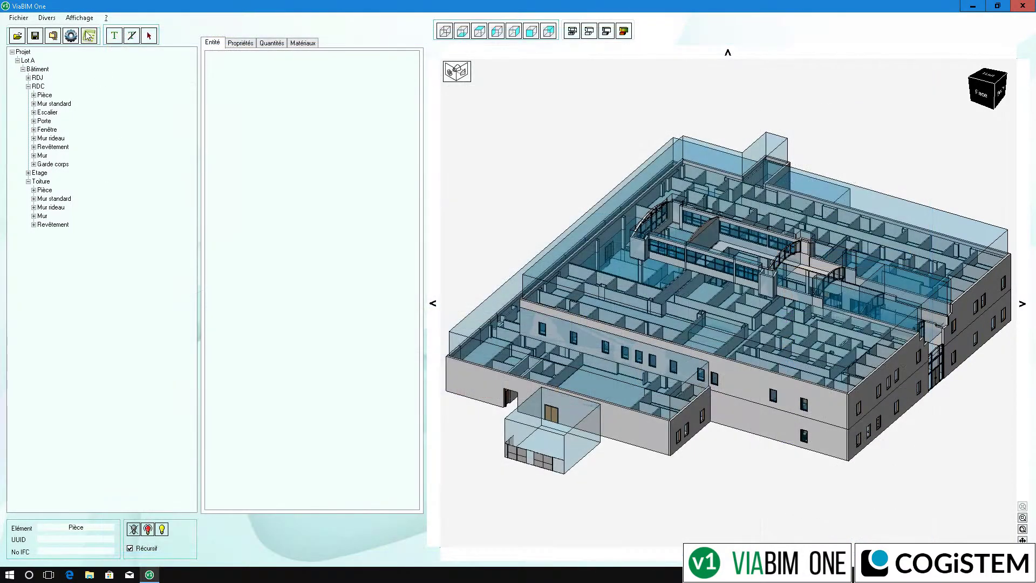
- Examine the model's layer list (Calques) and close it without changes
{"action": "left_click", "coordinate": [48, 18]}
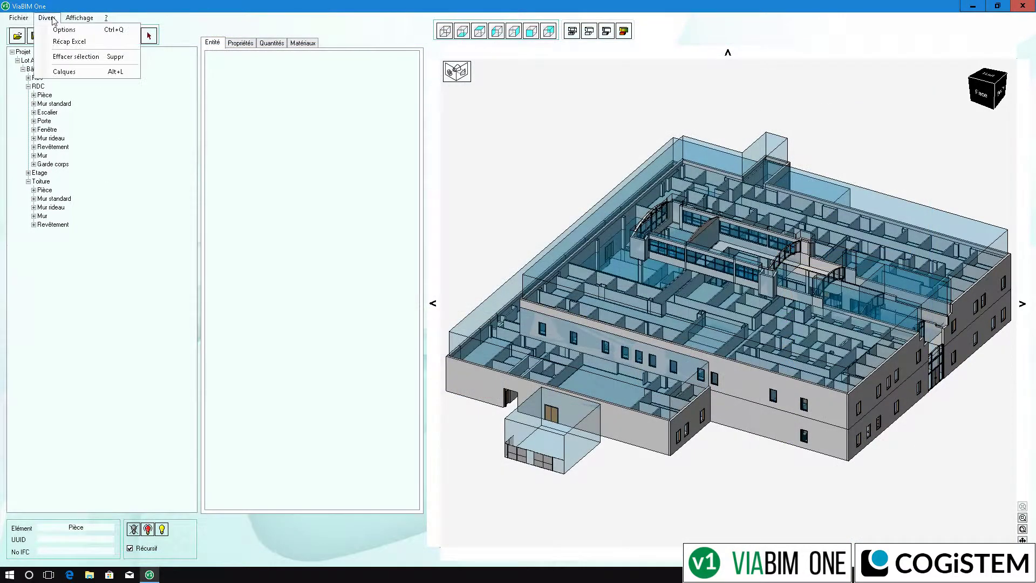
{"action": "left_click", "coordinate": [64, 71]}
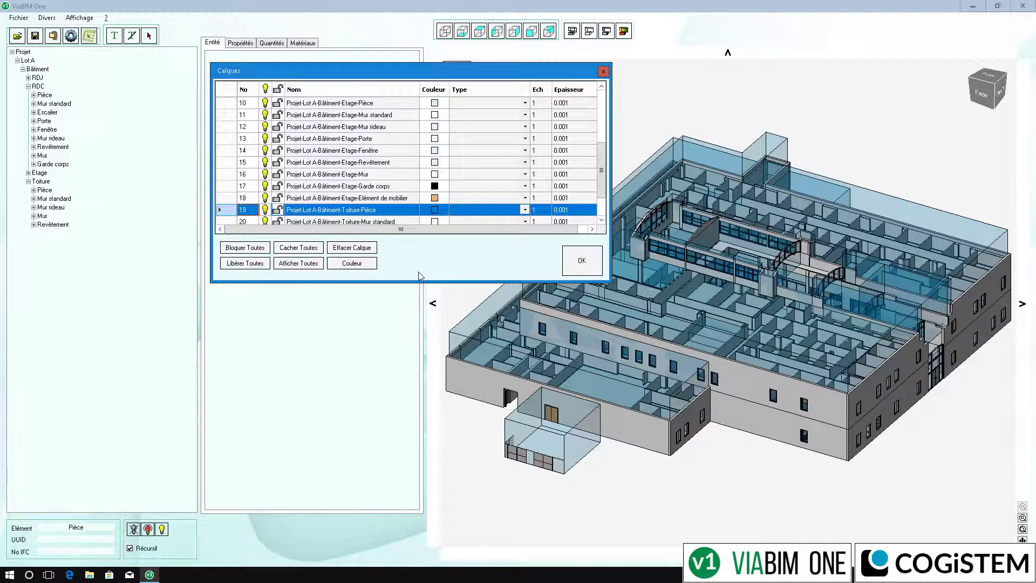
{"action": "left_click", "coordinate": [582, 262]}
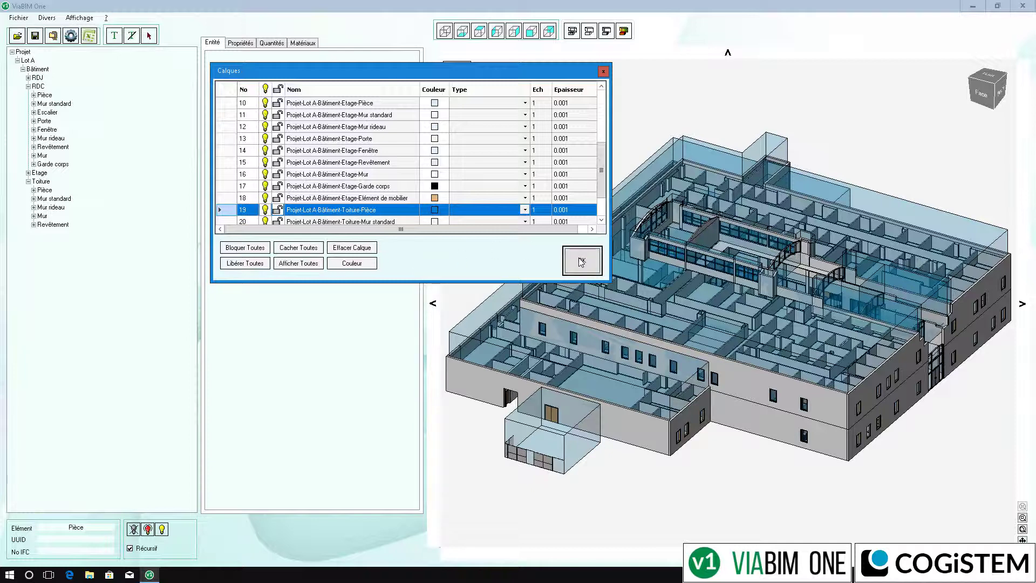
- Select the 1F01 - MECH. YARD room in the 3D model and examine its properties, quantities and entity data
{"action": "left_click_drag", "start_coordinate": [981, 79], "coordinate": [936, 85]}
{"action": "left_click", "coordinate": [766, 213]}
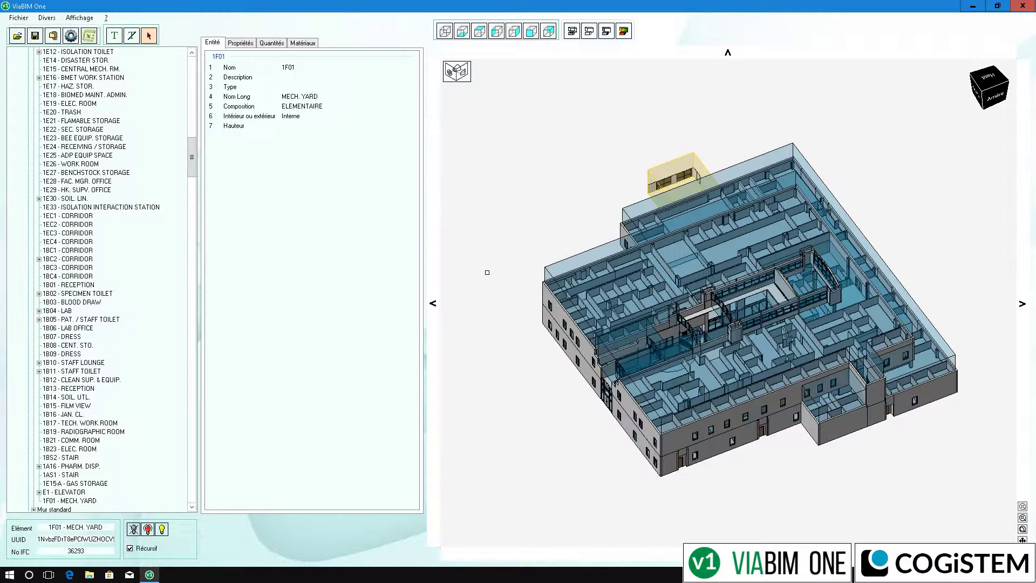
{"action": "left_click", "coordinate": [250, 43]}
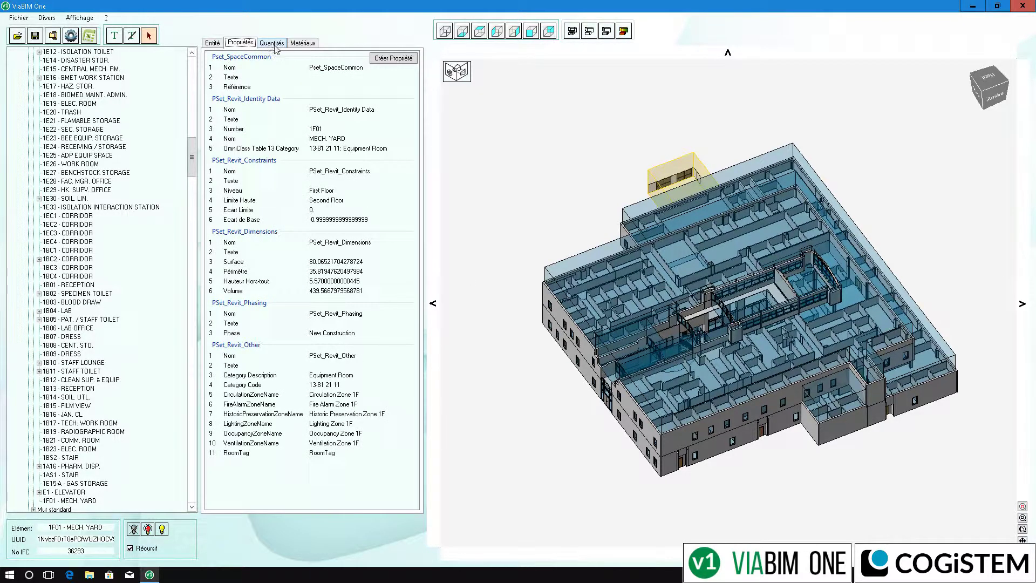
{"action": "left_click", "coordinate": [275, 46]}
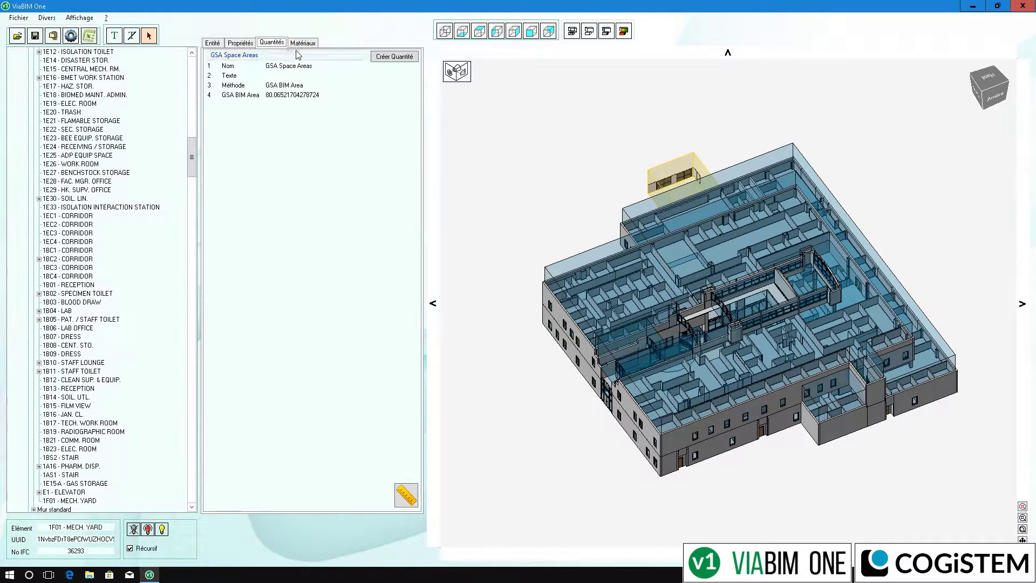
{"action": "left_click", "coordinate": [212, 42]}
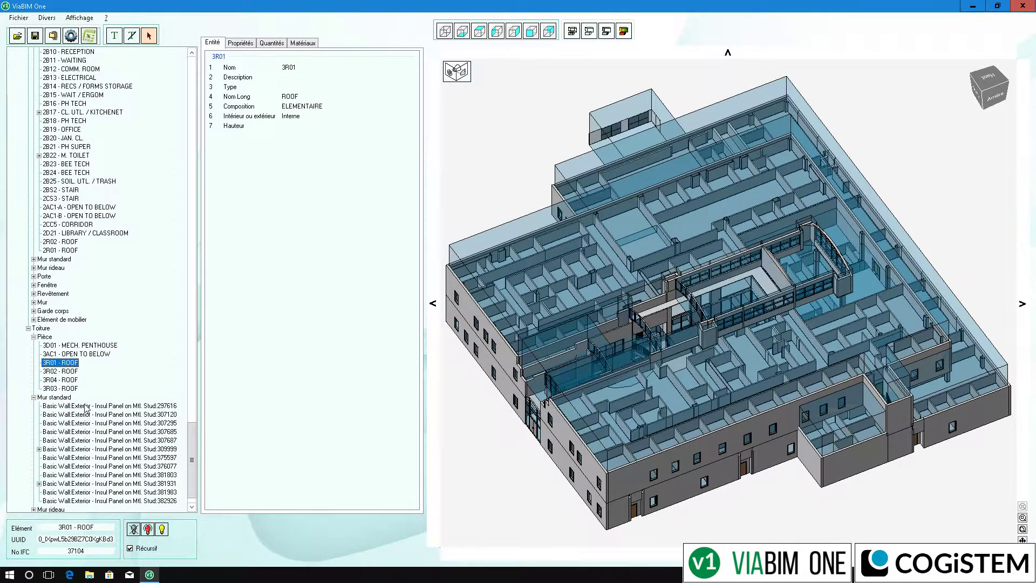
- Locate the first standard wall of Toiture and the first guard rail of Etage in the 3D model from the project structure
{"action": "left_click", "coordinate": [86, 406]}
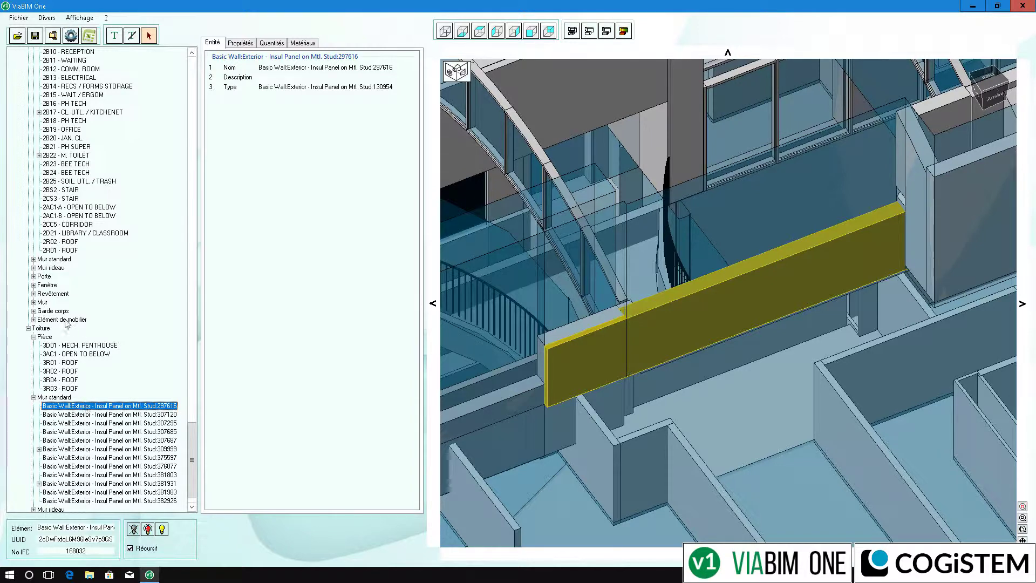
{"action": "left_click", "coordinate": [34, 311]}
{"action": "left_click", "coordinate": [65, 320]}
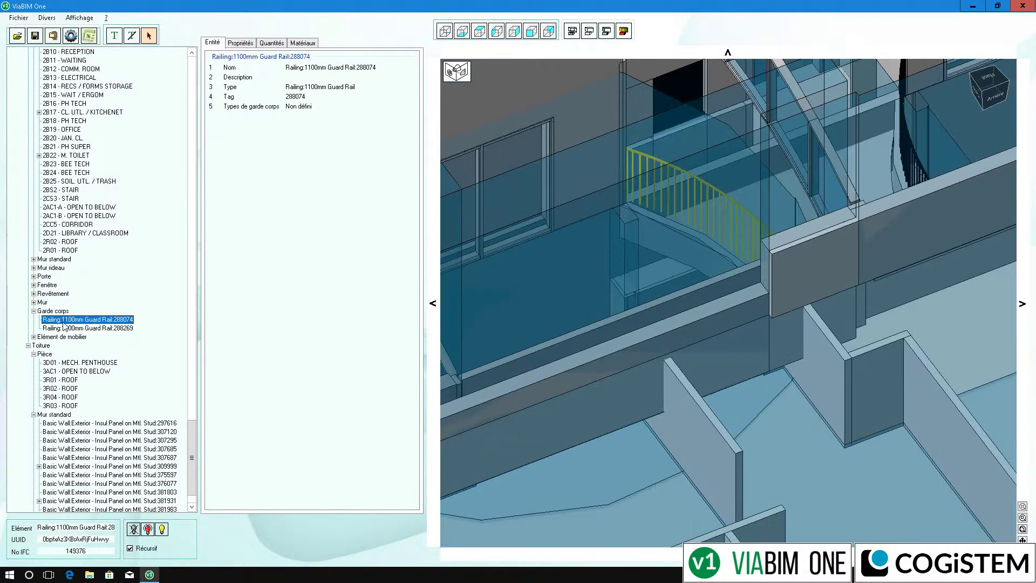
{"action": "left_click", "coordinate": [349, 237]}
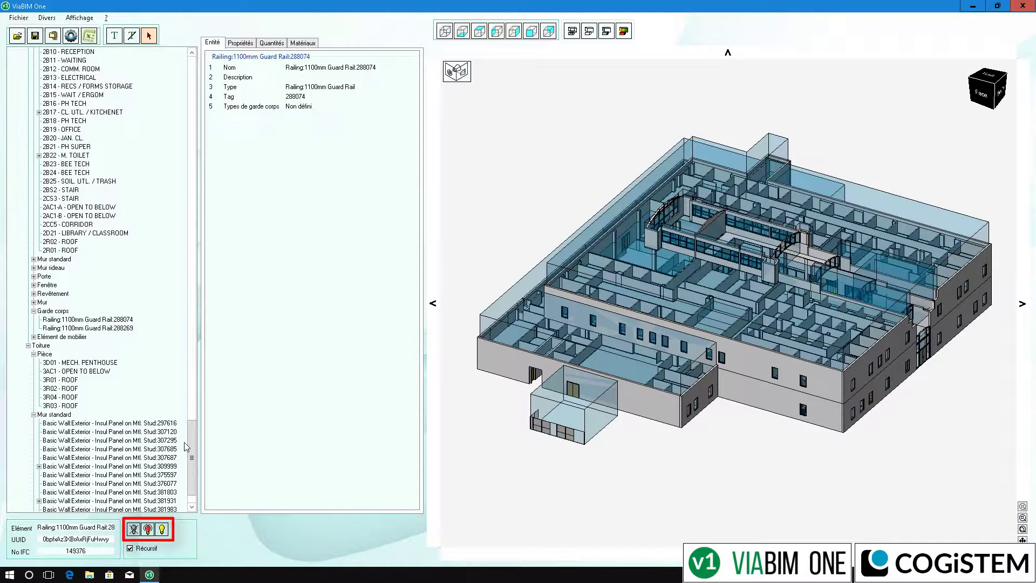
- Isolate the RDC level so that only its elements are displayed in the 3D model
{"action": "left_click_drag", "start_coordinate": [191, 457], "coordinate": [191, 95]}
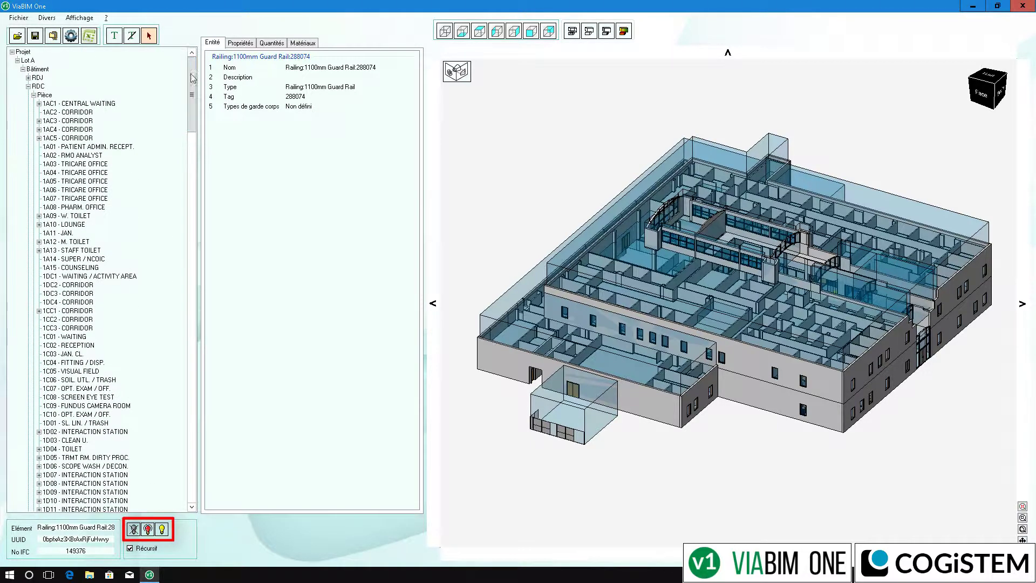
{"action": "left_click", "coordinate": [37, 86]}
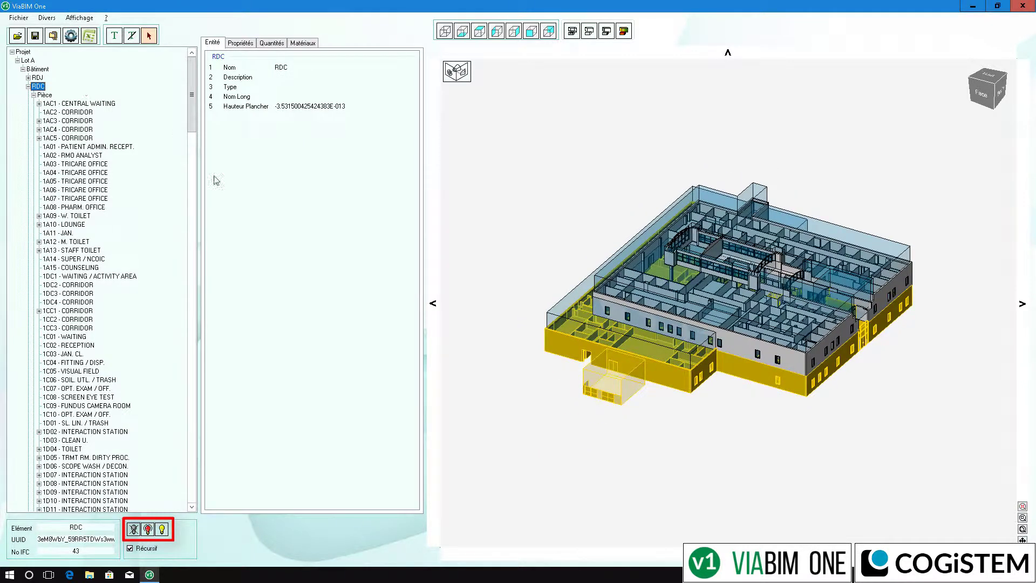
{"action": "left_click", "coordinate": [147, 530]}
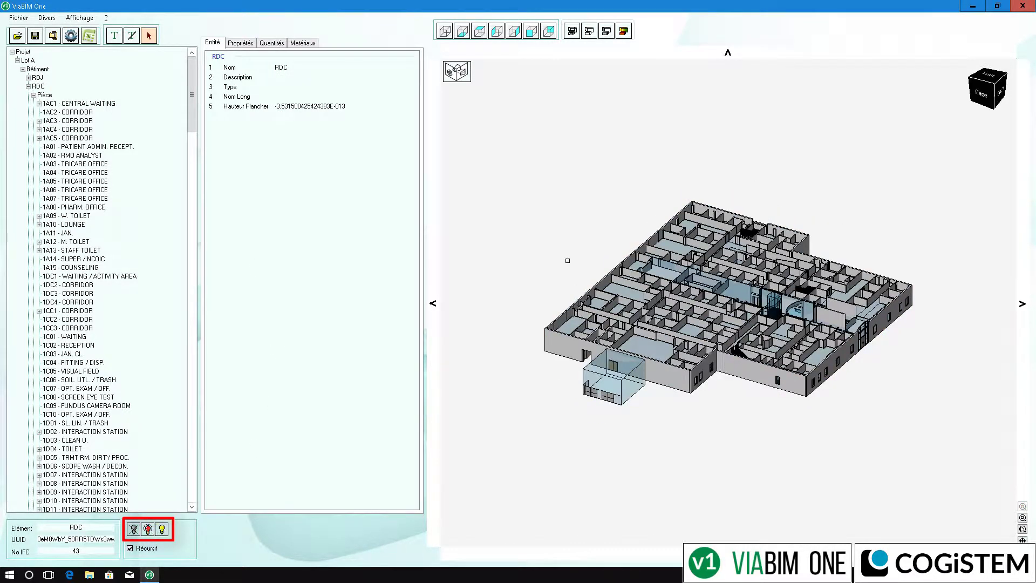
- Display the RDC level from above as a line-only floor plan with the room name labels shown
{"action": "left_click", "coordinate": [461, 32]}
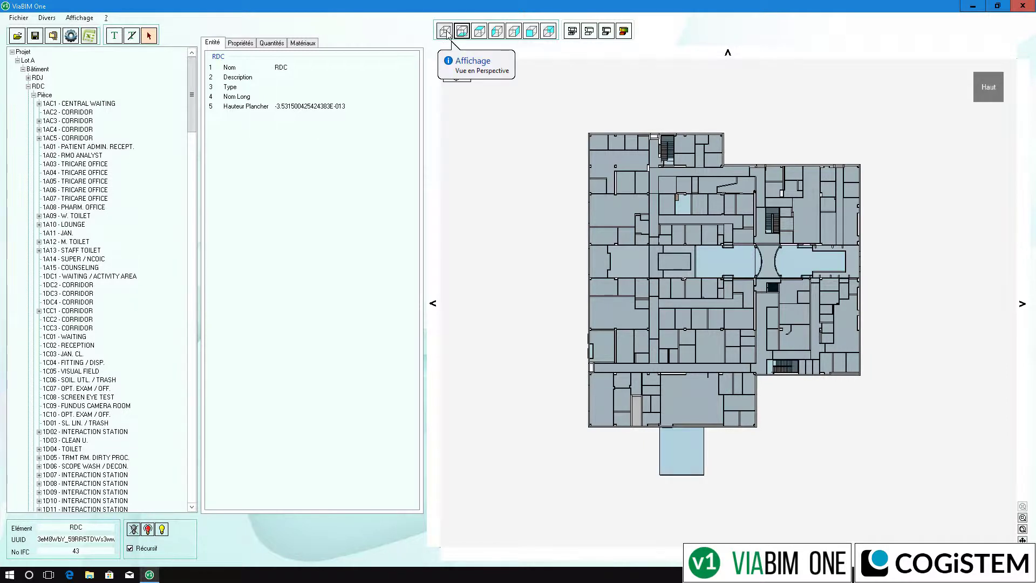
{"action": "left_click", "coordinate": [446, 33]}
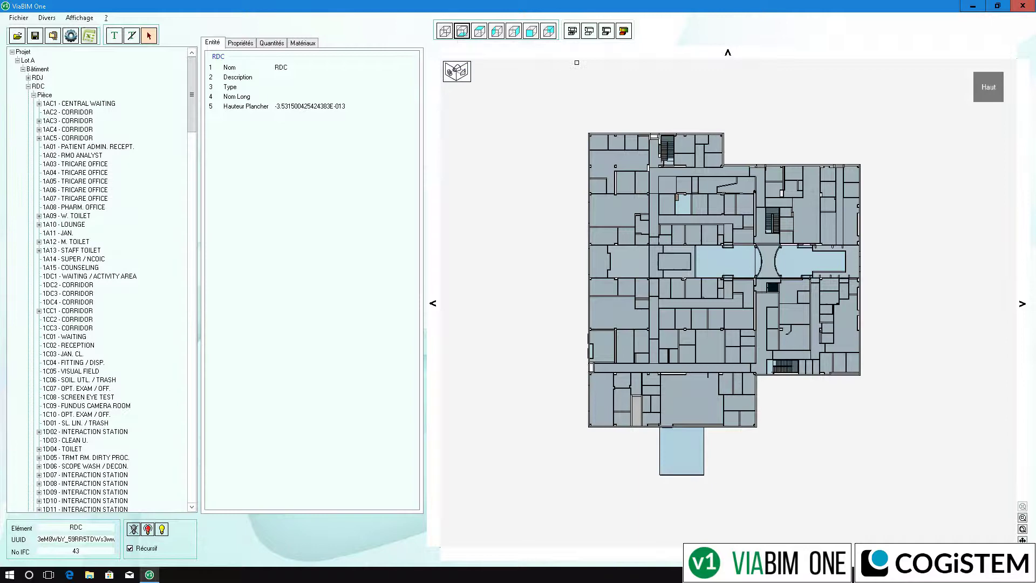
{"action": "left_click", "coordinate": [575, 34]}
{"action": "scroll", "coordinate": [522, 251], "scroll_direction": "up", "scroll_amount": 2}
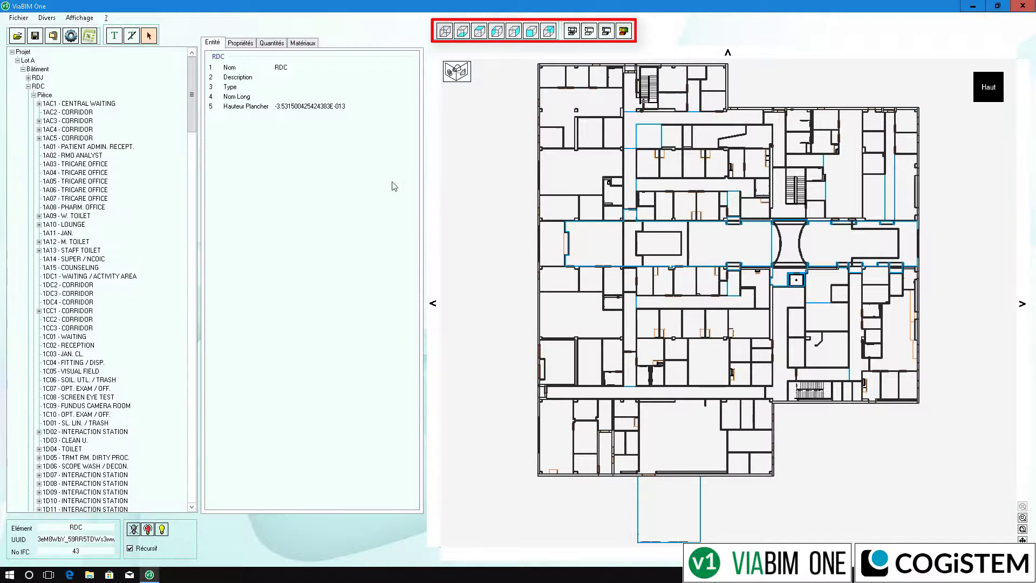
{"action": "left_click", "coordinate": [119, 38]}
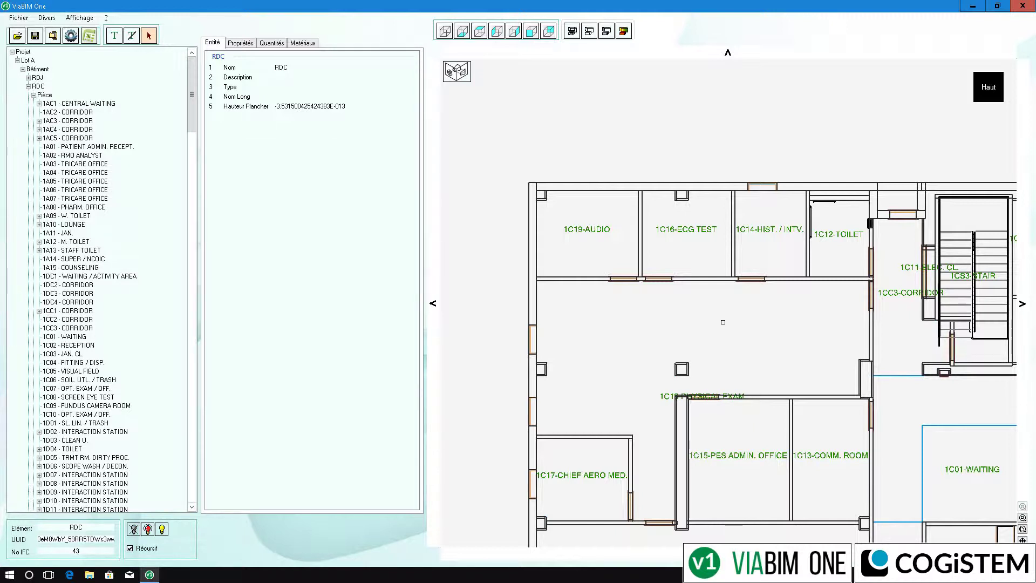
- Print the plan on the HP Designjet T770 44in Class Driver in A2 at 1/50 scale, with Ajuster à la Page turned off
{"action": "left_click", "coordinate": [23, 17]}
{"action": "left_click", "coordinate": [36, 99]}
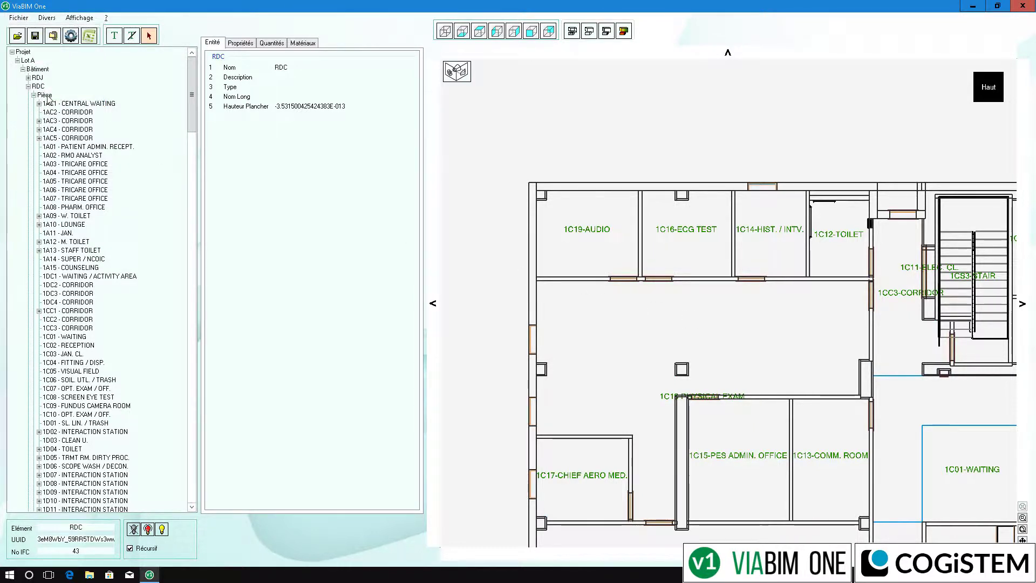
{"action": "left_click", "coordinate": [551, 219]}
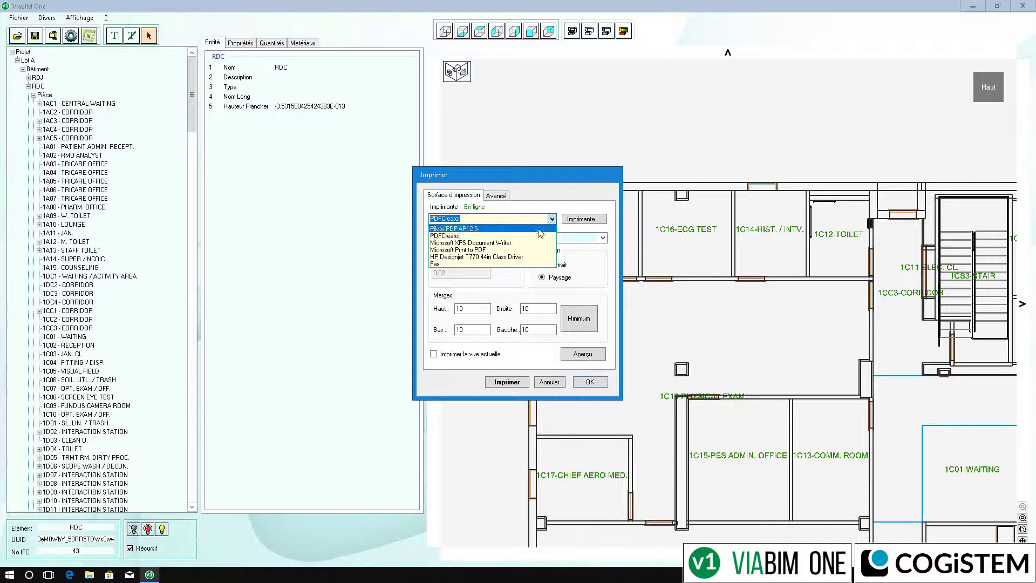
{"action": "left_click", "coordinate": [537, 261]}
{"action": "left_click", "coordinate": [603, 238]}
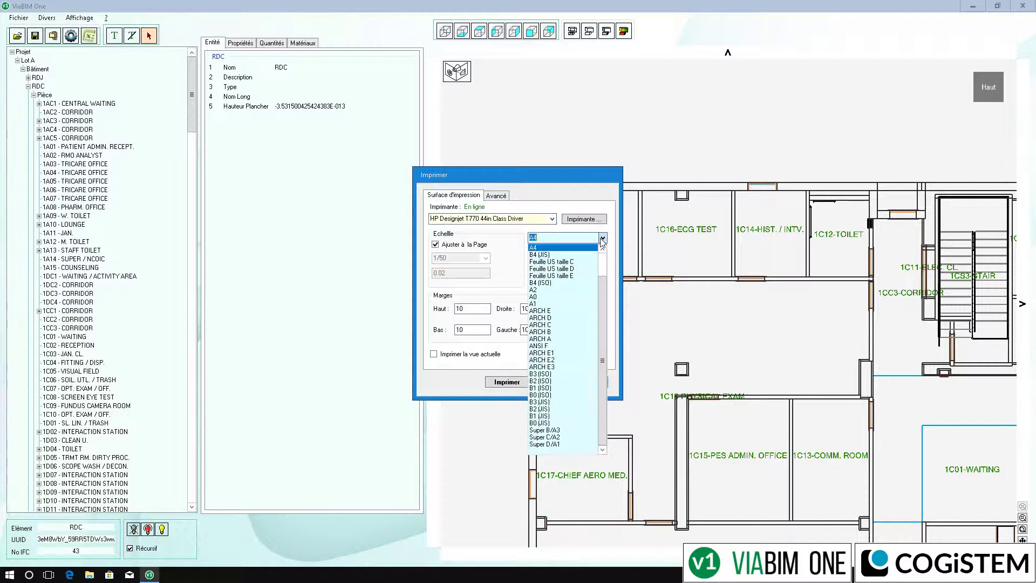
{"action": "left_click", "coordinate": [559, 297]}
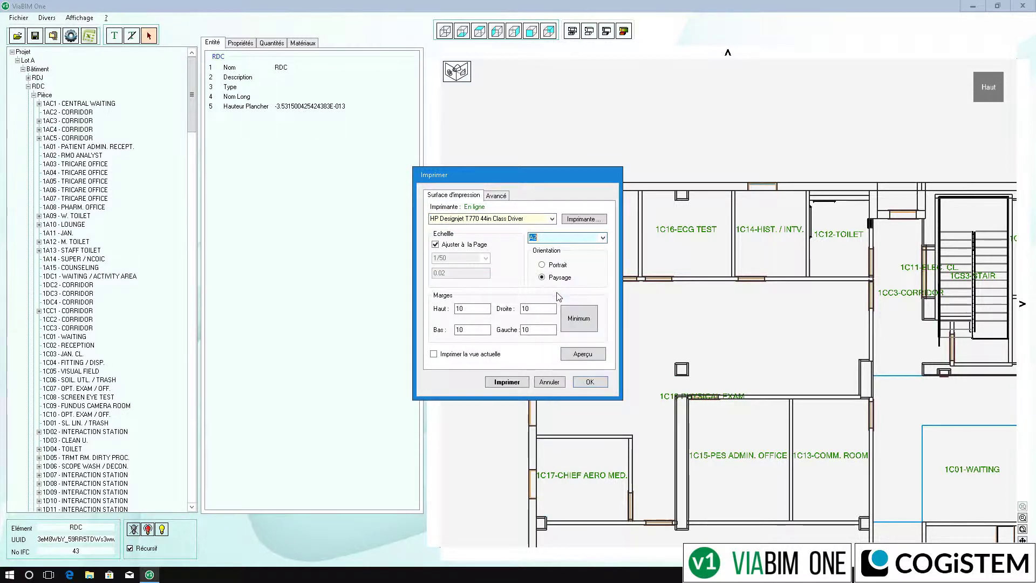
{"action": "left_click", "coordinate": [474, 246]}
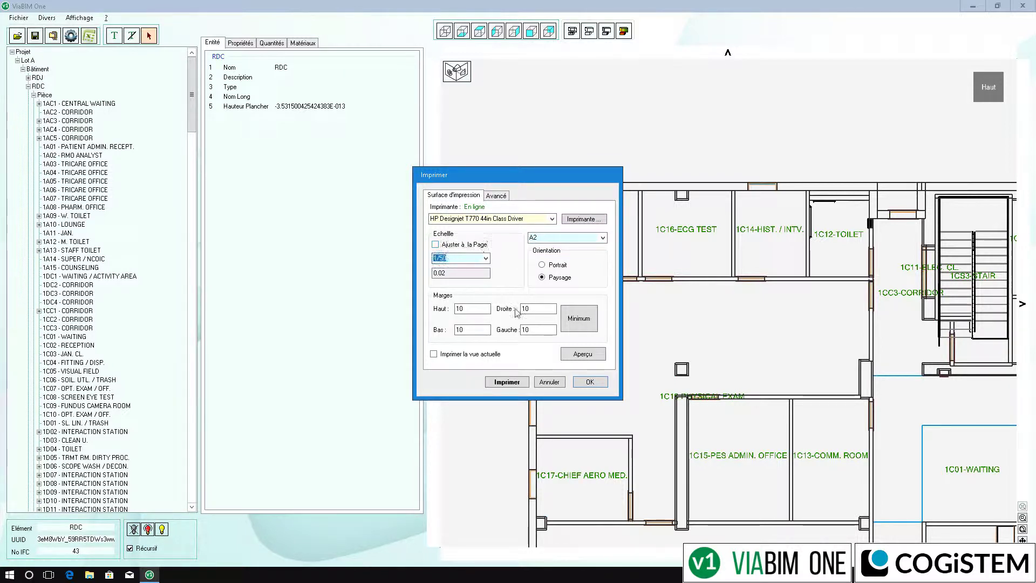
{"action": "left_click", "coordinate": [508, 382]}
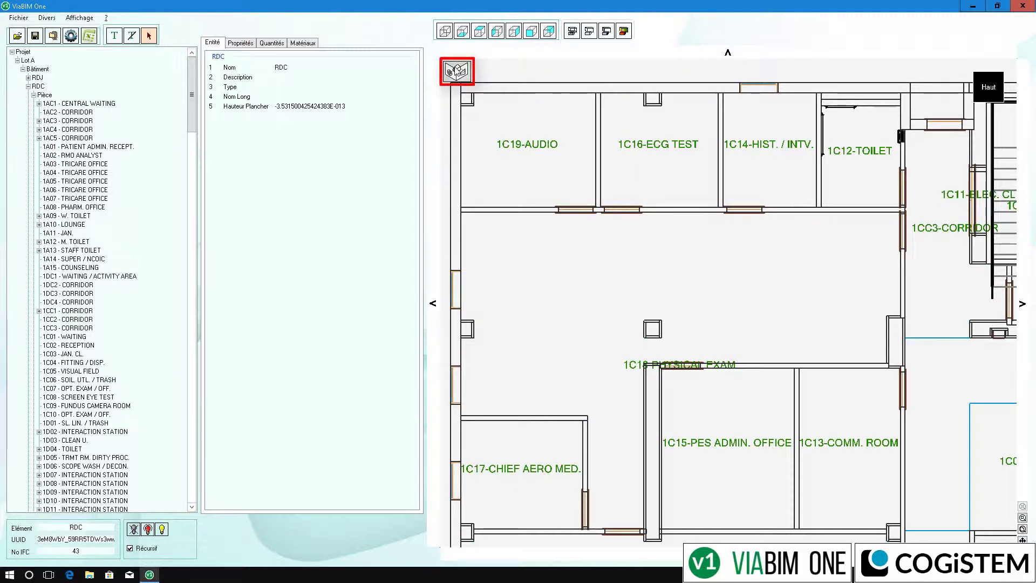
- Save the RDC plan's 2D projection as Clinique-Dessus.dwg in Acad2013 format and inspect the drawing in DesignCAD Pro
{"action": "left_click", "coordinate": [456, 70]}
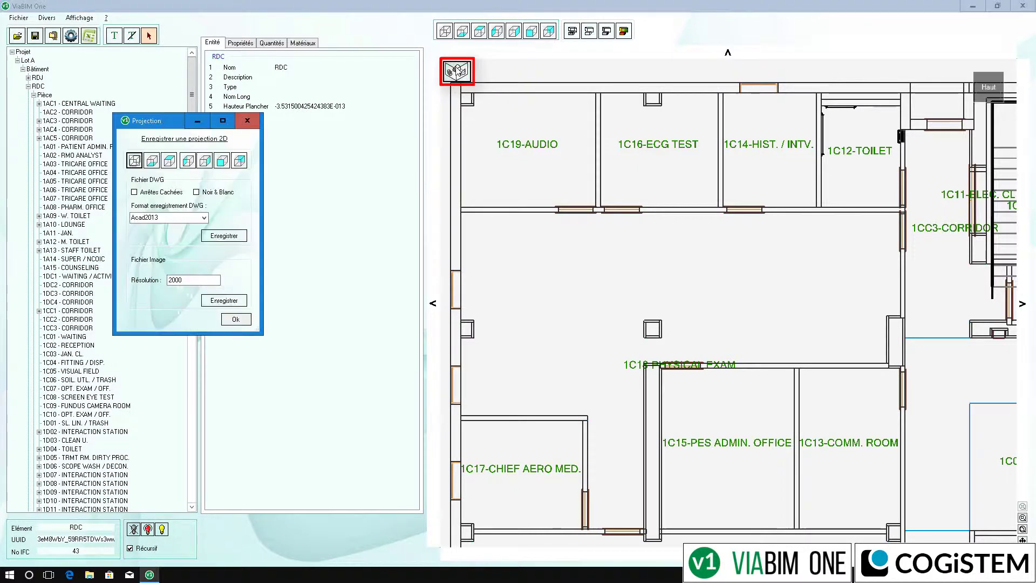
{"action": "left_click", "coordinate": [223, 235]}
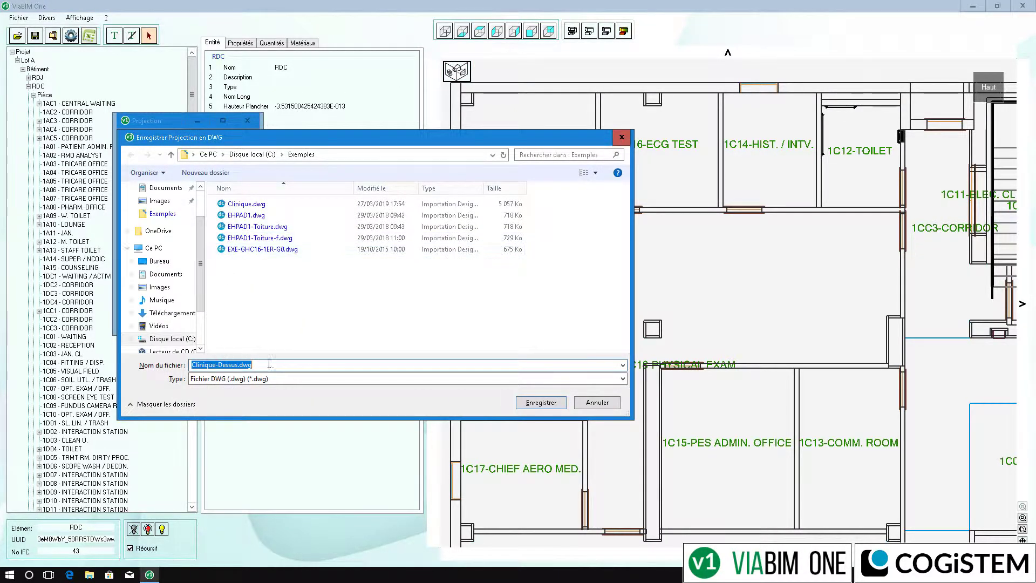
{"action": "left_click", "coordinate": [542, 401]}
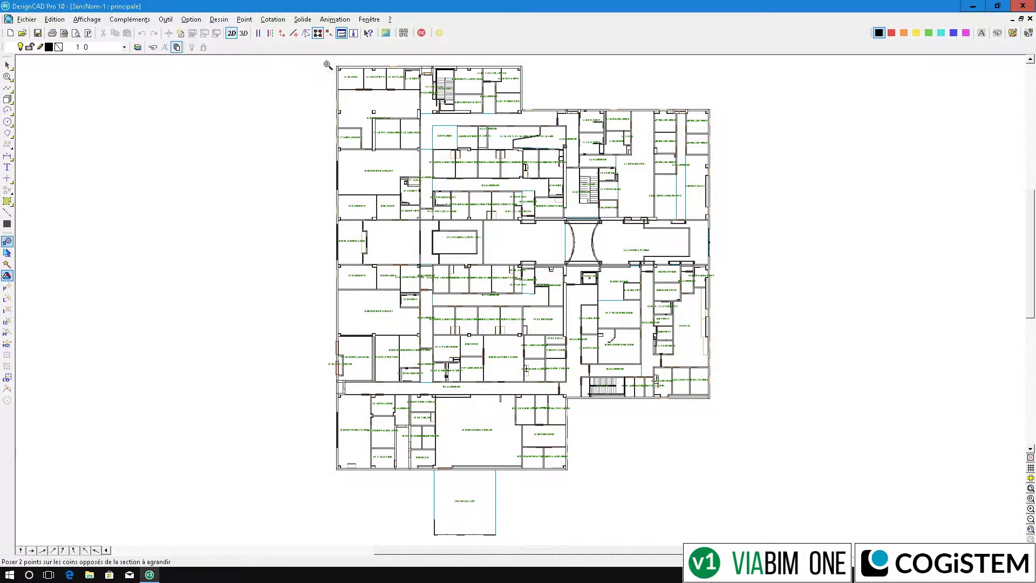
{"action": "left_click_drag", "start_coordinate": [326, 61], "coordinate": [527, 207]}
{"action": "key", "text": "l"}
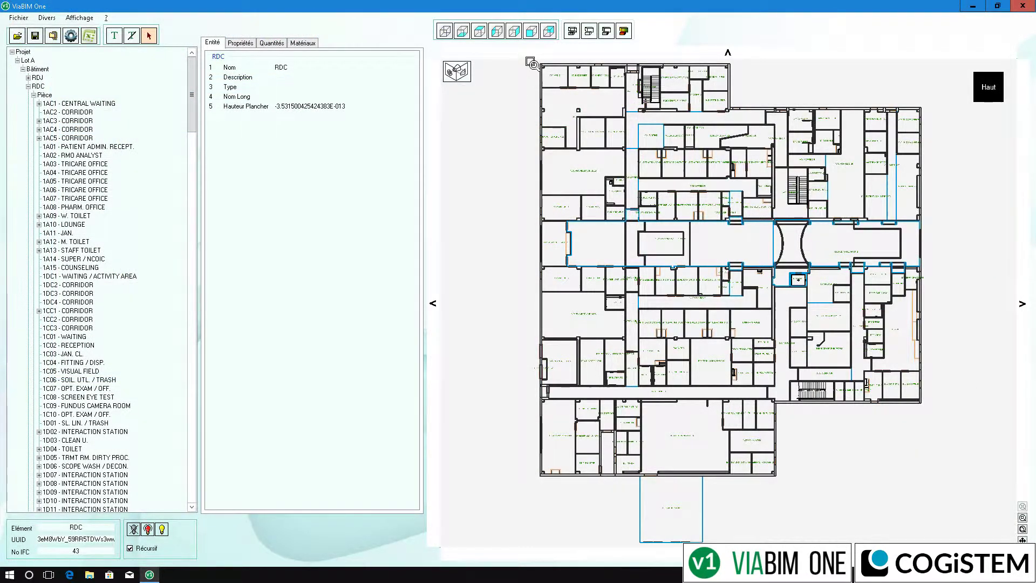
- Back in ViaBIM One, select room 1C19-AUDIO in the plan and review its properties and quantities
{"action": "left_click_drag", "start_coordinate": [529, 60], "coordinate": [661, 201]}
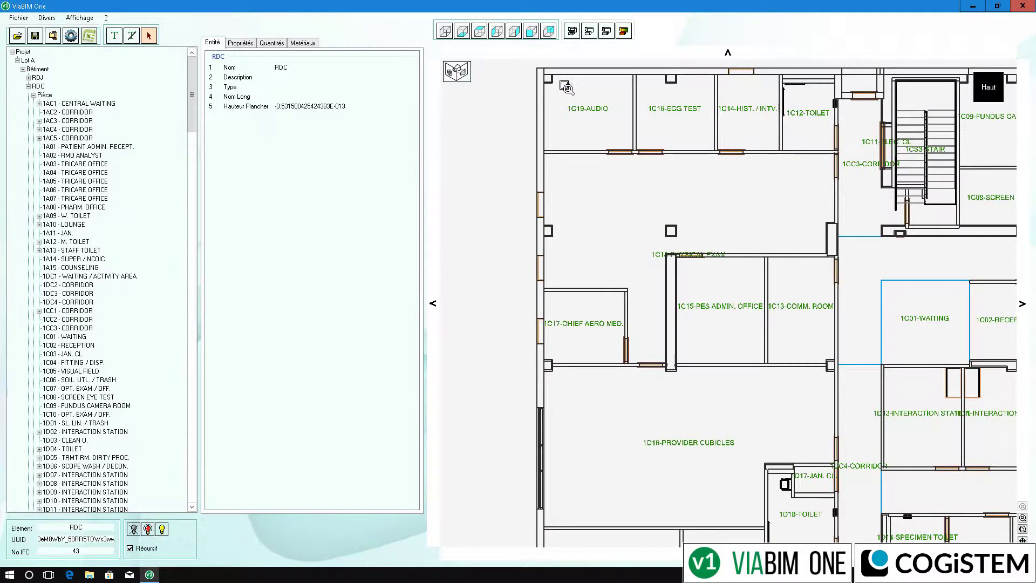
{"action": "left_click_drag", "start_coordinate": [526, 63], "coordinate": [682, 221]}
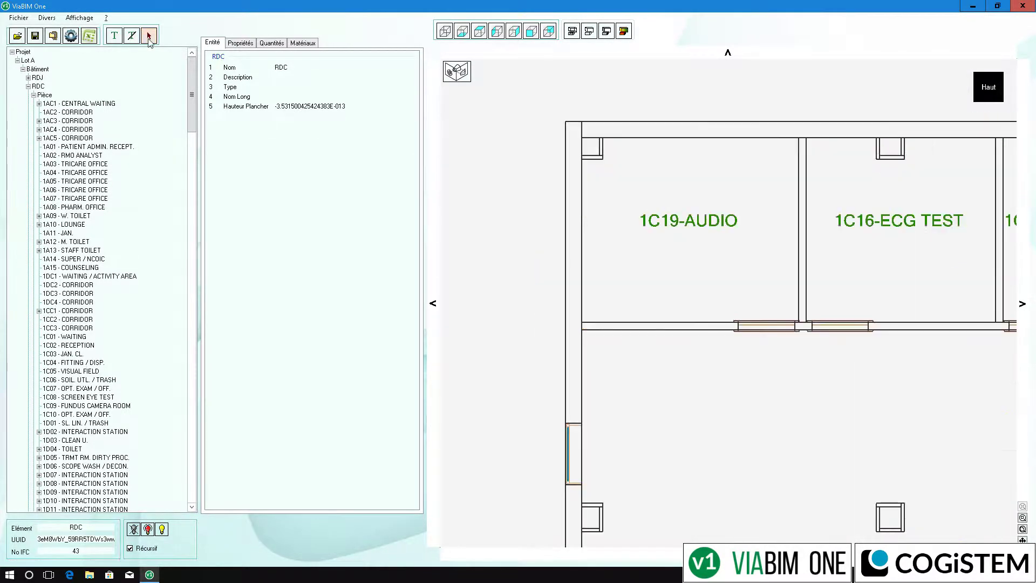
{"action": "left_click", "coordinate": [636, 228]}
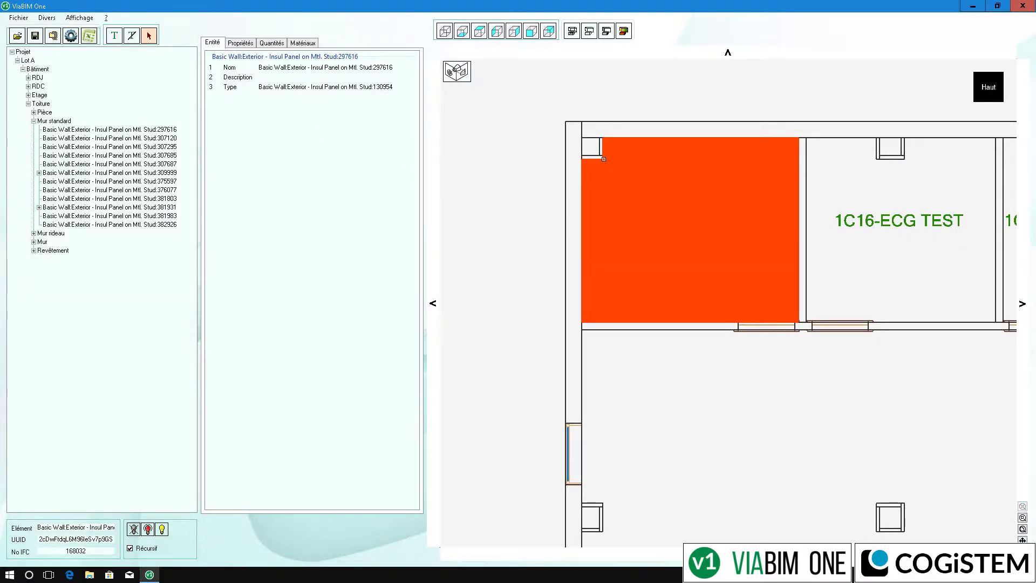
{"action": "left_click", "coordinate": [603, 158]}
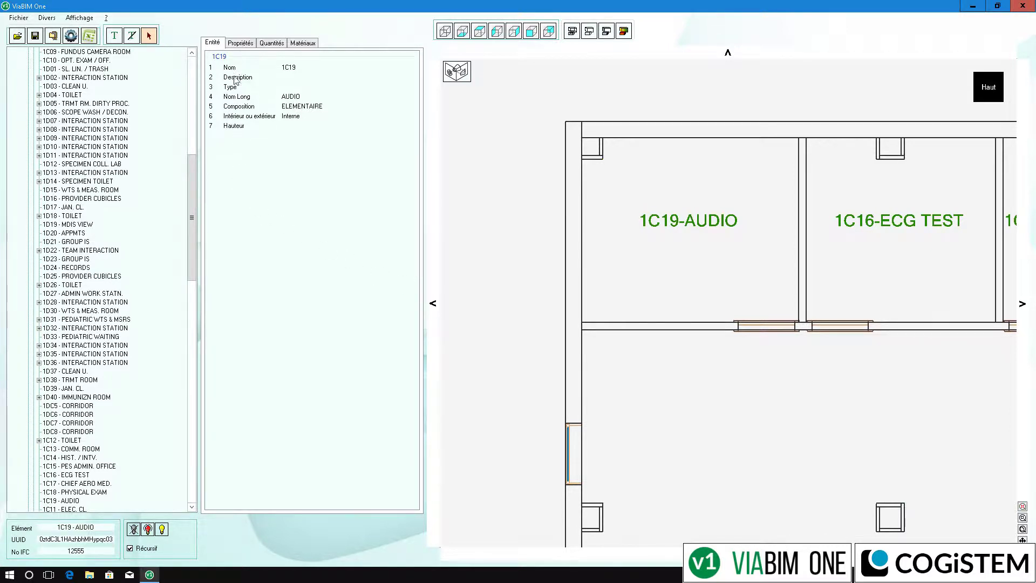
{"action": "left_click", "coordinate": [240, 45]}
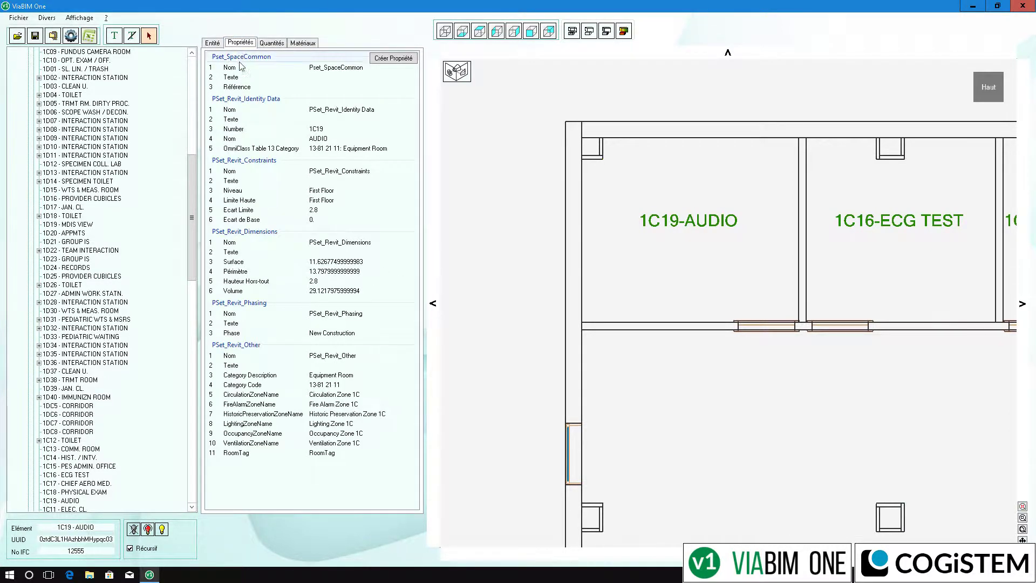
{"action": "left_click", "coordinate": [280, 45]}
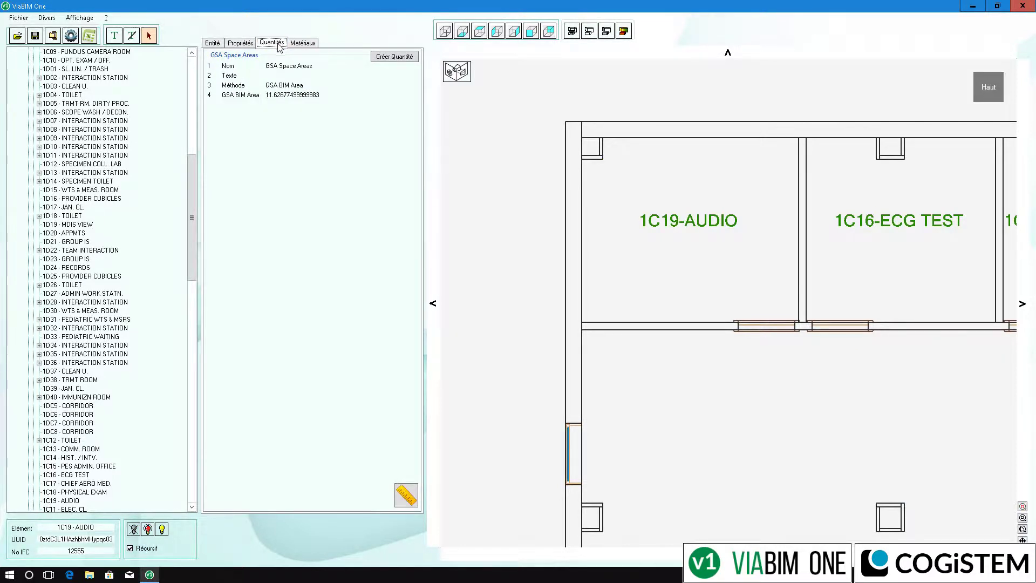
- Measure room 1C19-AUDIO as a surface seen from above by tracing its corners, and create the room's IFC quantities from it
{"action": "left_click", "coordinate": [398, 492]}
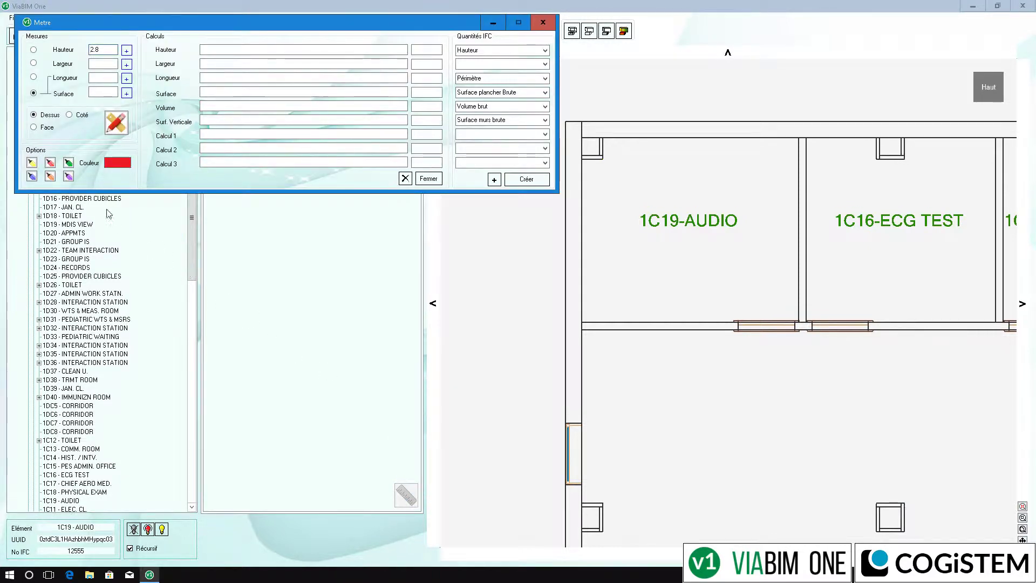
{"action": "left_click", "coordinate": [118, 125]}
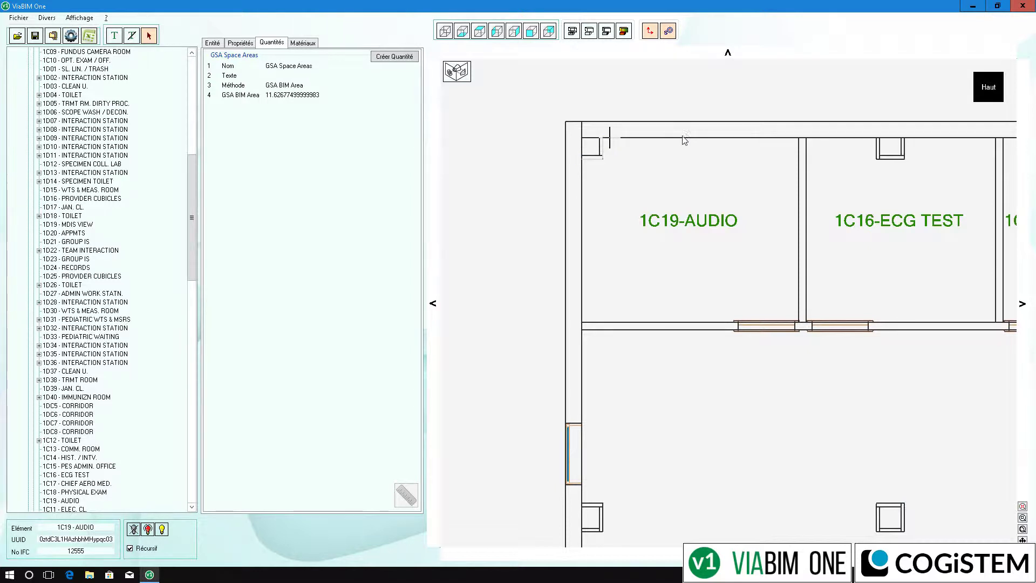
{"action": "left_click", "coordinate": [799, 142]}
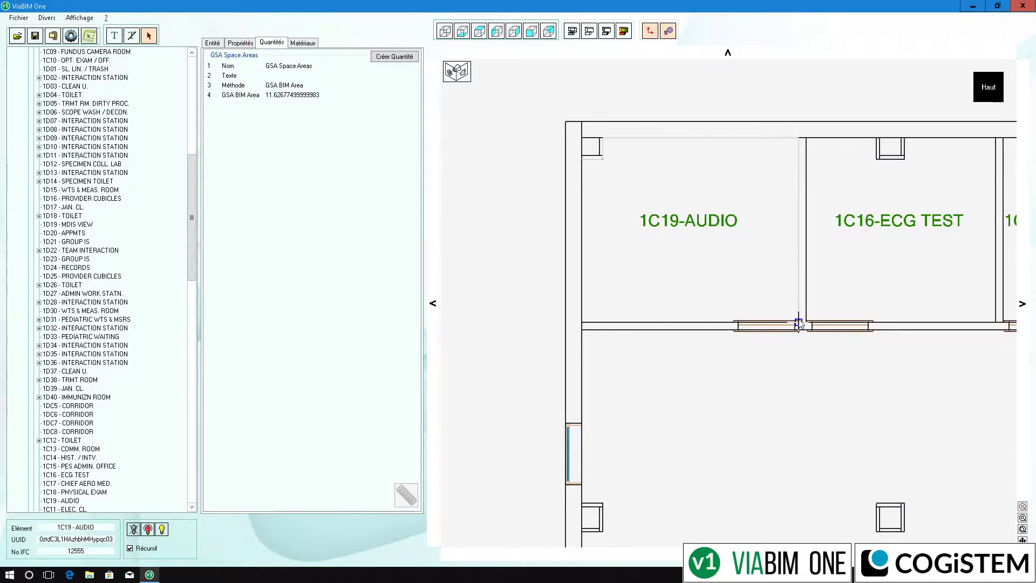
{"action": "left_click", "coordinate": [799, 323]}
{"action": "double_click", "coordinate": [582, 324]}
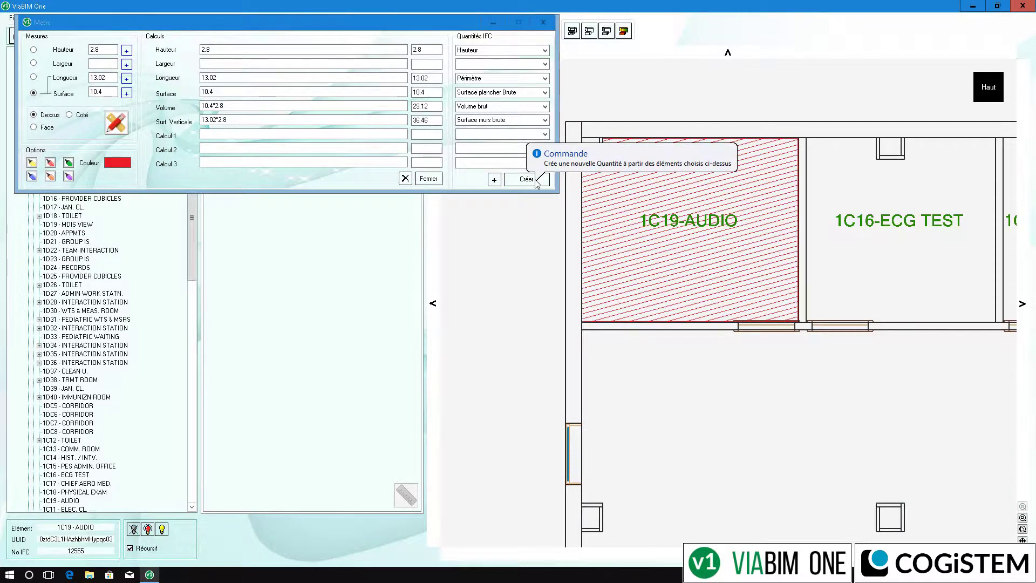
{"action": "left_click", "coordinate": [536, 182]}
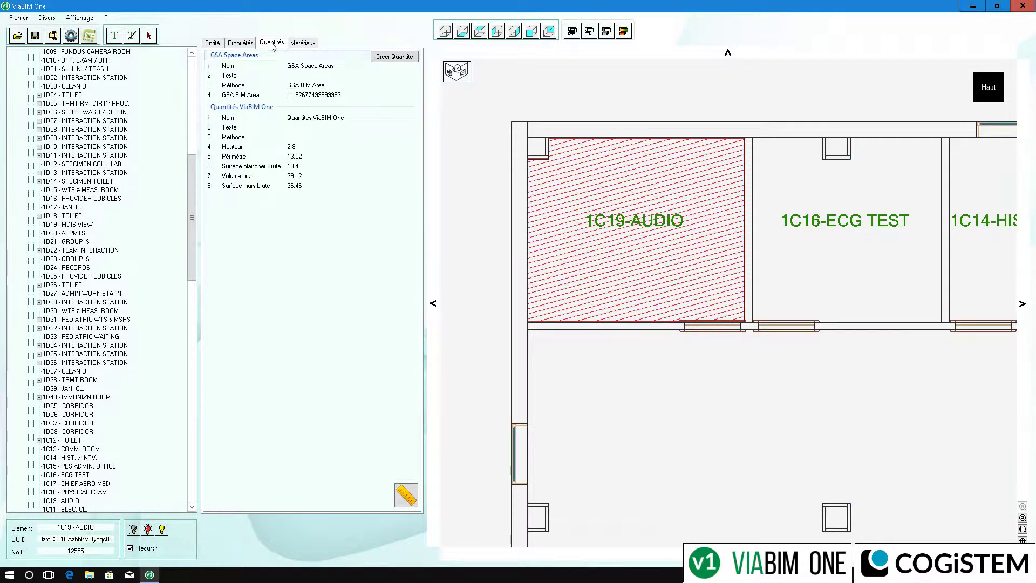
- Add the standard IFC property set Pset_SpaceCommon to room 1C19-AUDIO
{"action": "left_click", "coordinate": [249, 43]}
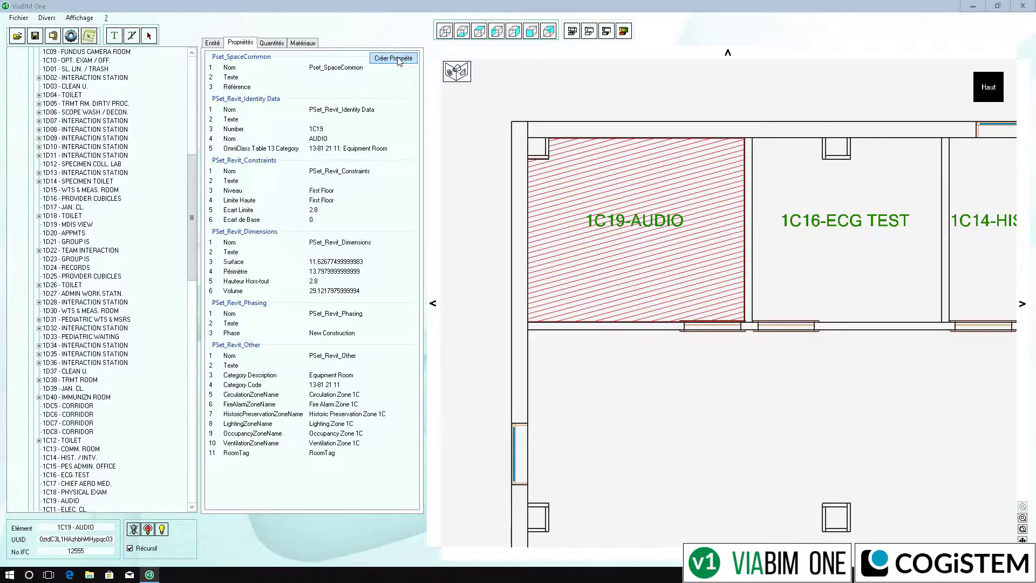
{"action": "left_click", "coordinate": [393, 58]}
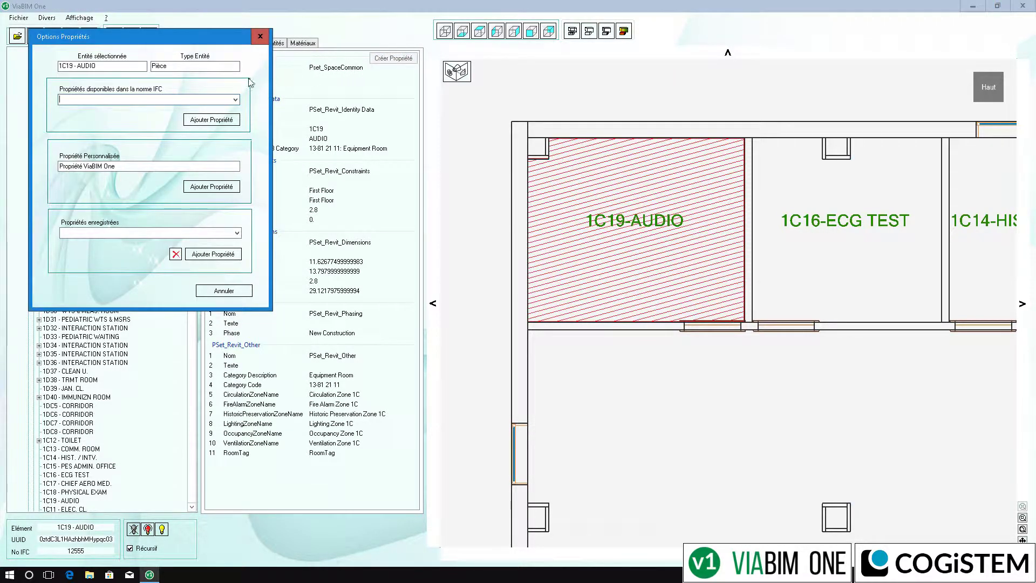
{"action": "left_click", "coordinate": [235, 100]}
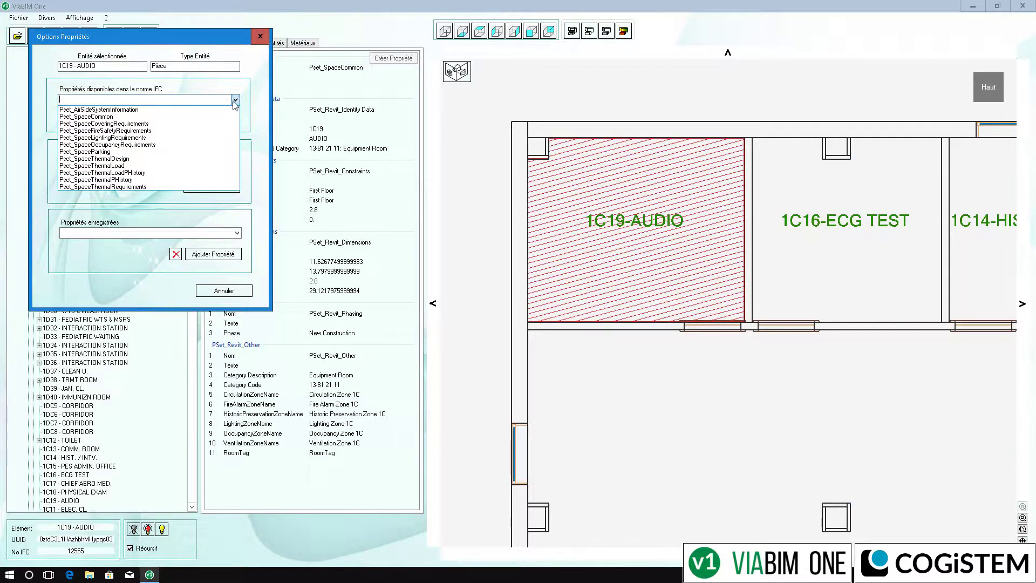
{"action": "left_click", "coordinate": [146, 117]}
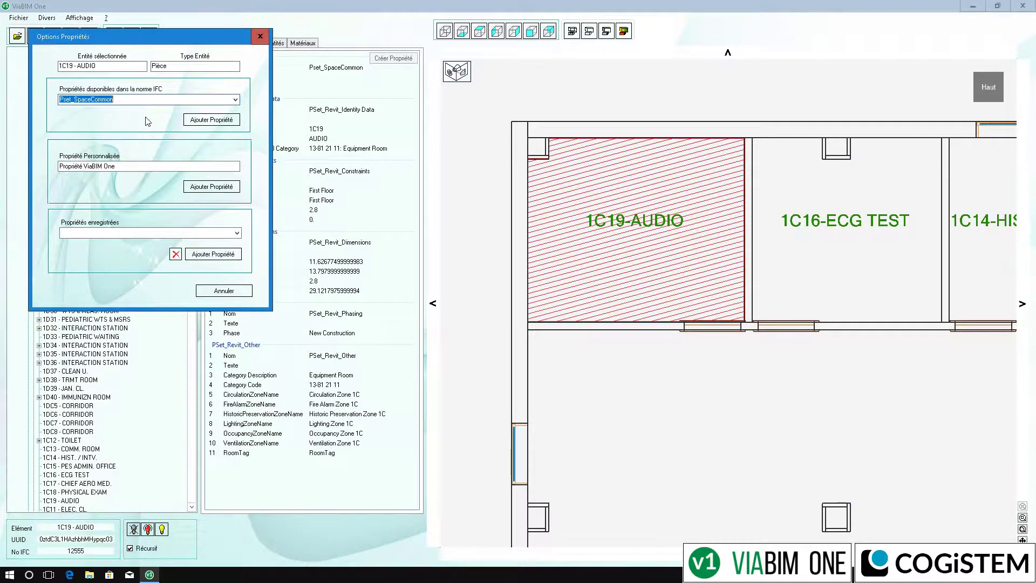
{"action": "left_click", "coordinate": [213, 123]}
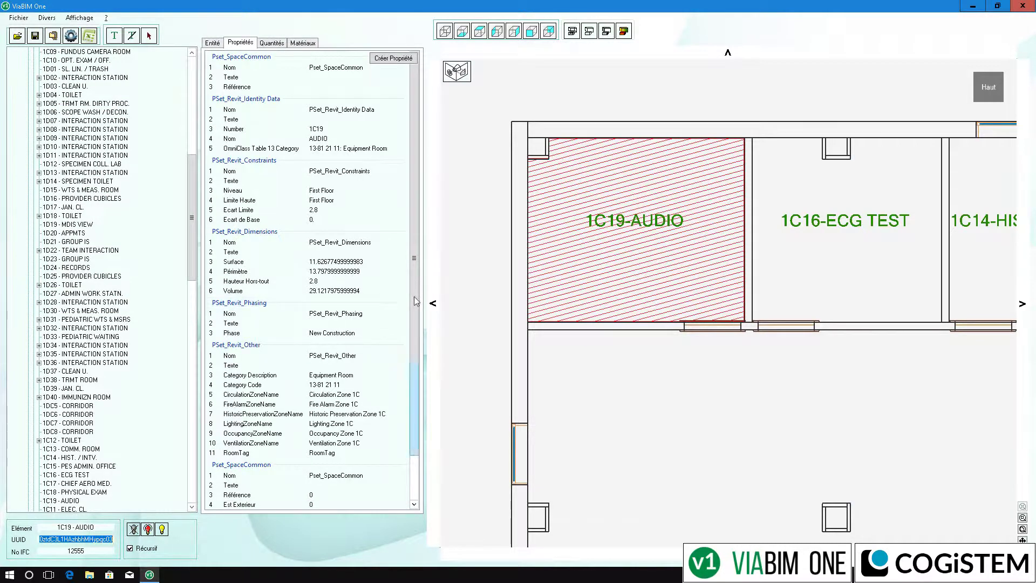
- Set the Accueil Public property in the added Pset_SpaceCommon set to Oui and update it
{"action": "left_click_drag", "start_coordinate": [412, 281], "coordinate": [412, 426]}
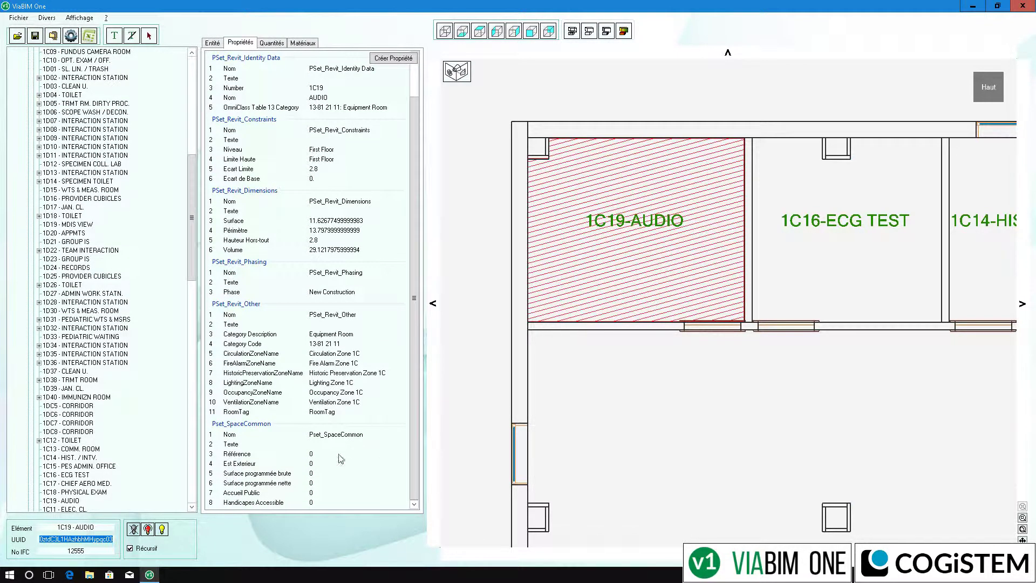
{"action": "double_click", "coordinate": [244, 495]}
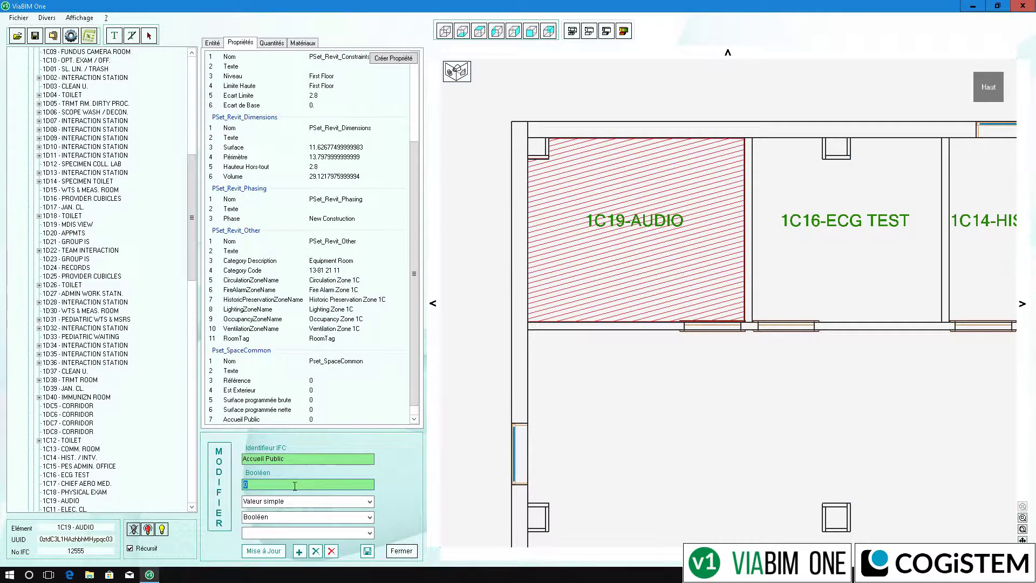
{"action": "left_click", "coordinate": [369, 532]}
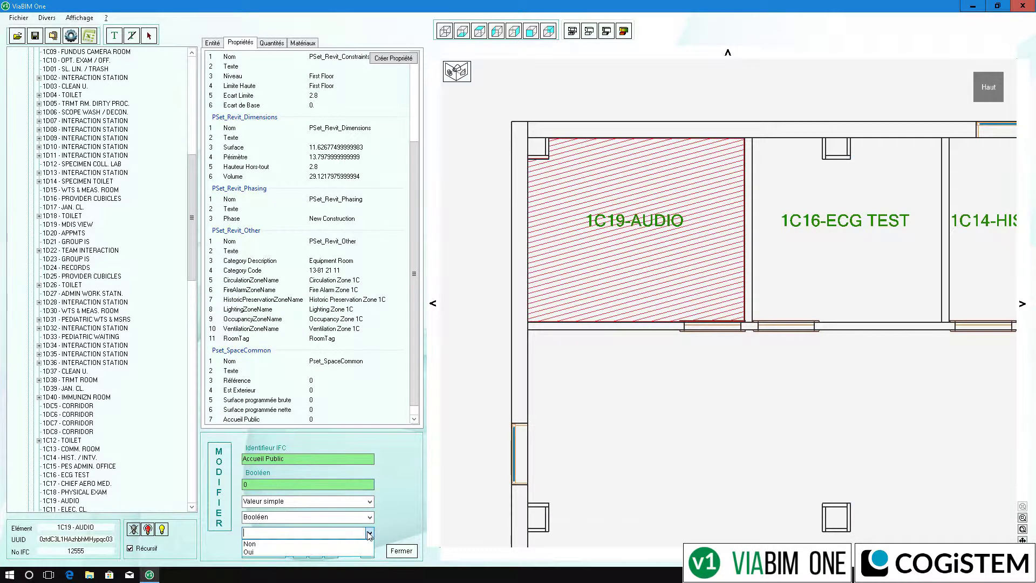
{"action": "left_click", "coordinate": [263, 550]}
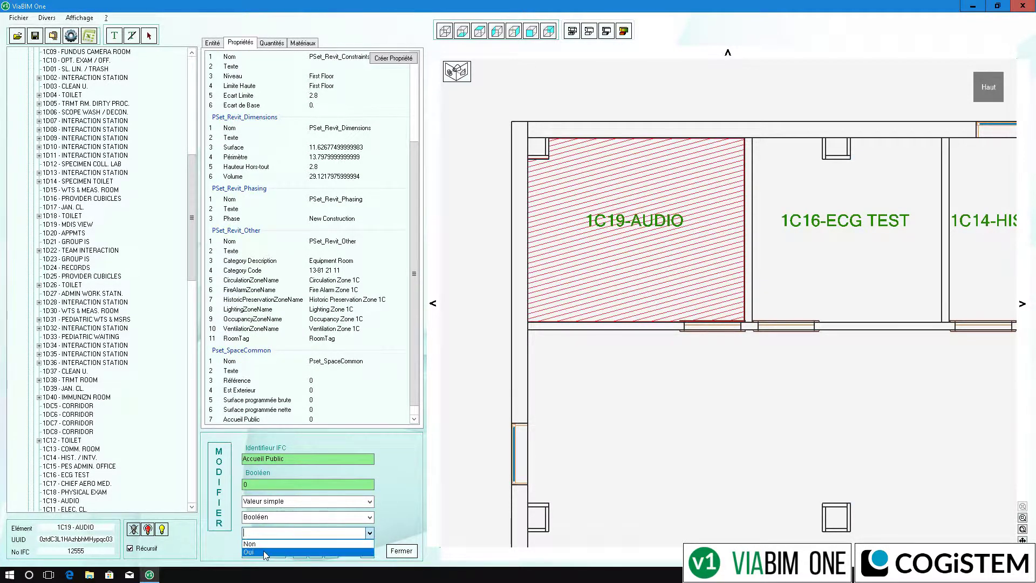
{"action": "left_click", "coordinate": [273, 552]}
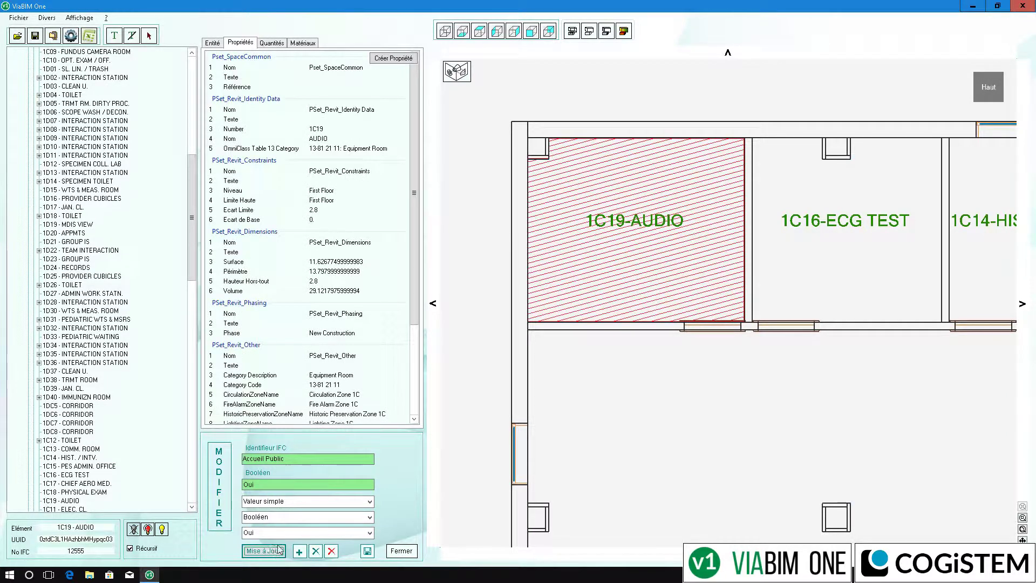
- Save the edited property set as a reusable template named Pset_SpaceCommon
{"action": "left_click", "coordinate": [368, 552]}
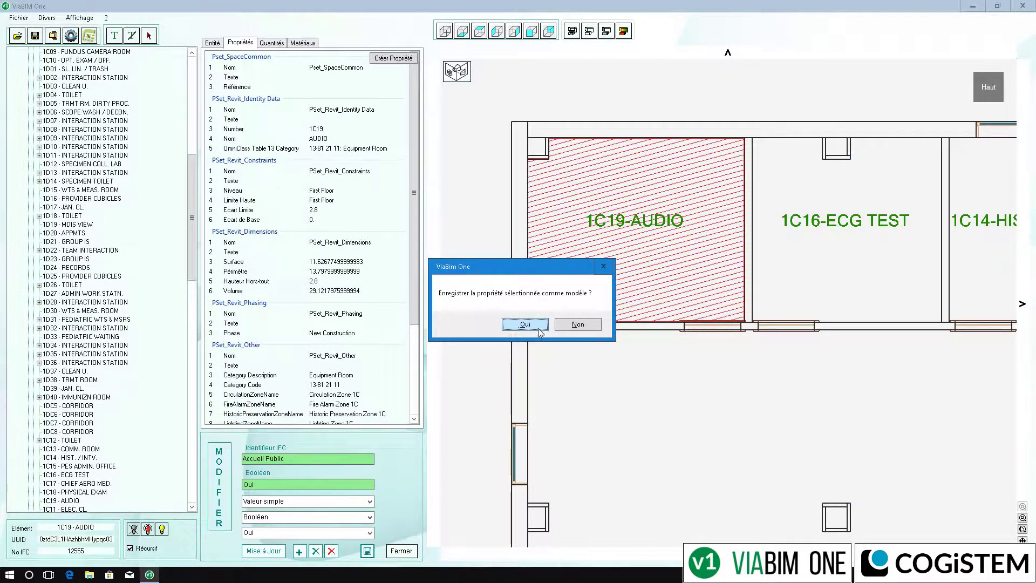
{"action": "left_click", "coordinate": [517, 326]}
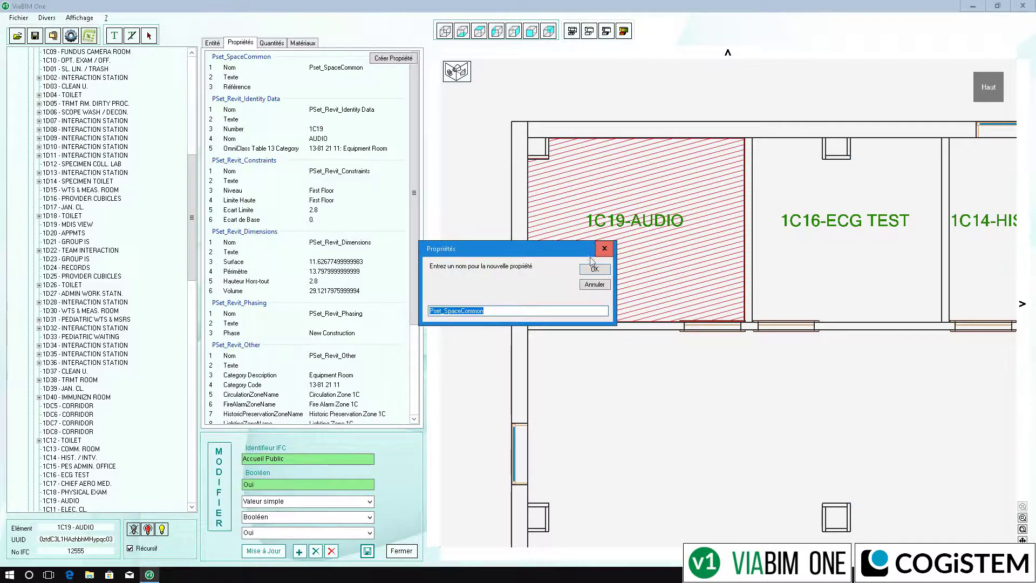
{"action": "left_click", "coordinate": [592, 269]}
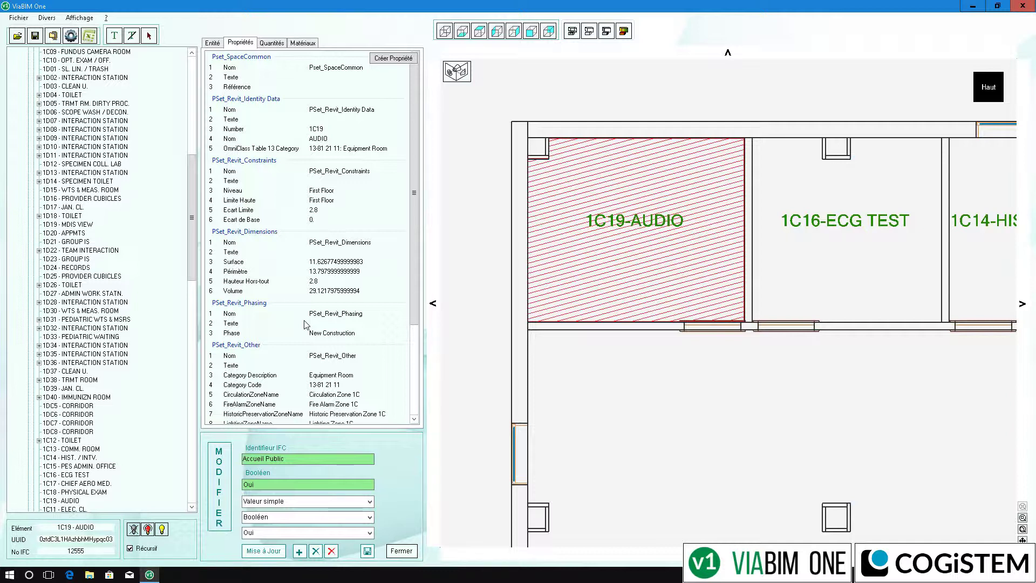
- Generate an Excel summary of the RDC>Pièce family including lower-level elements, and display its Quantités sheet in LibreOffice Calc
{"action": "left_click", "coordinate": [89, 35]}
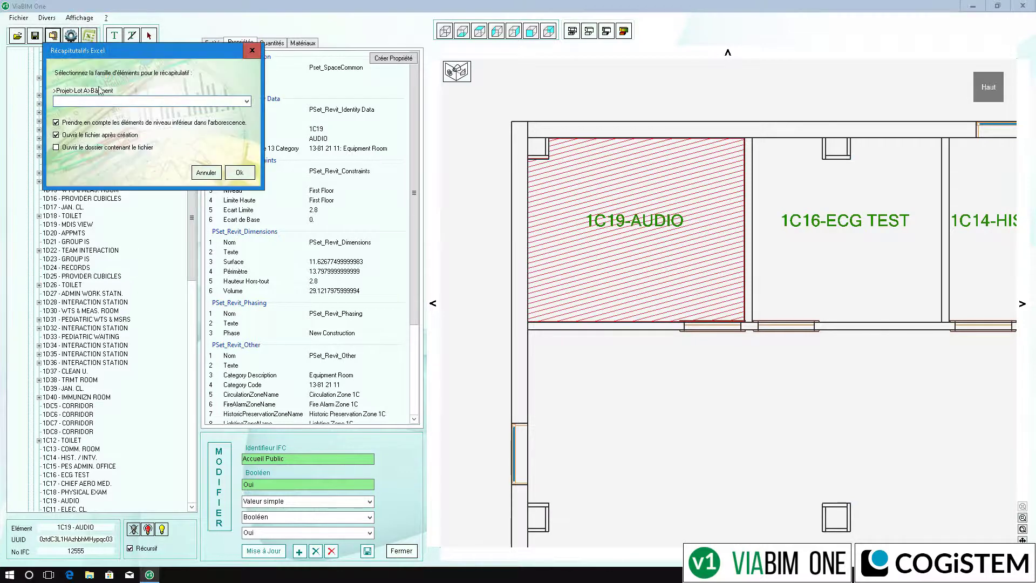
{"action": "left_click", "coordinate": [246, 101]}
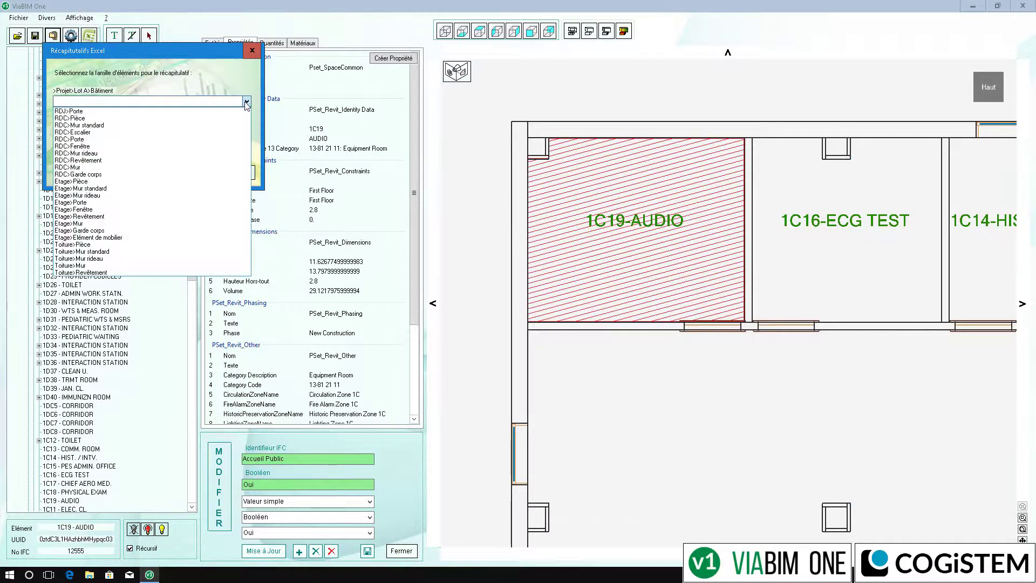
{"action": "left_click", "coordinate": [212, 118]}
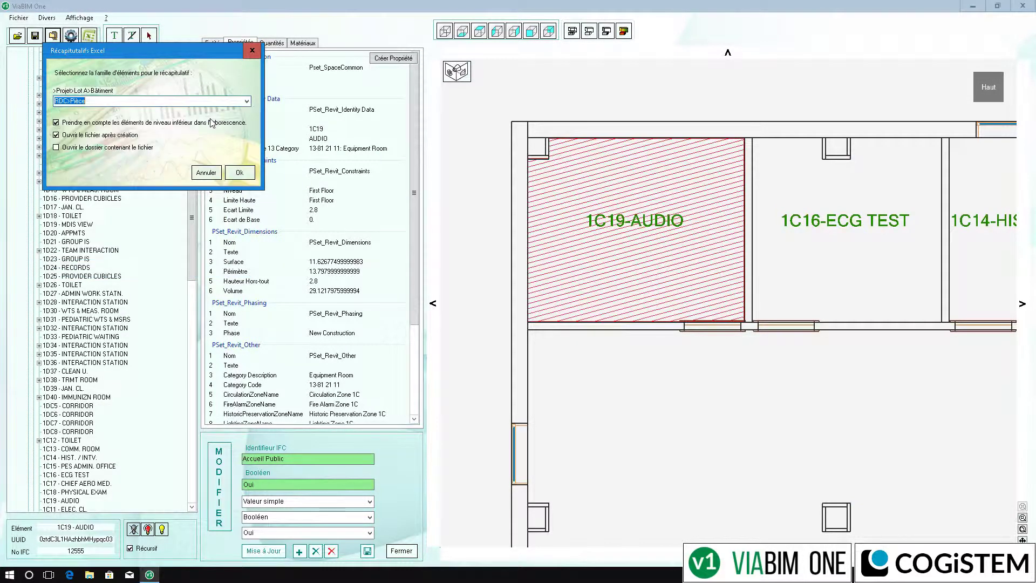
{"action": "left_click", "coordinate": [239, 173]}
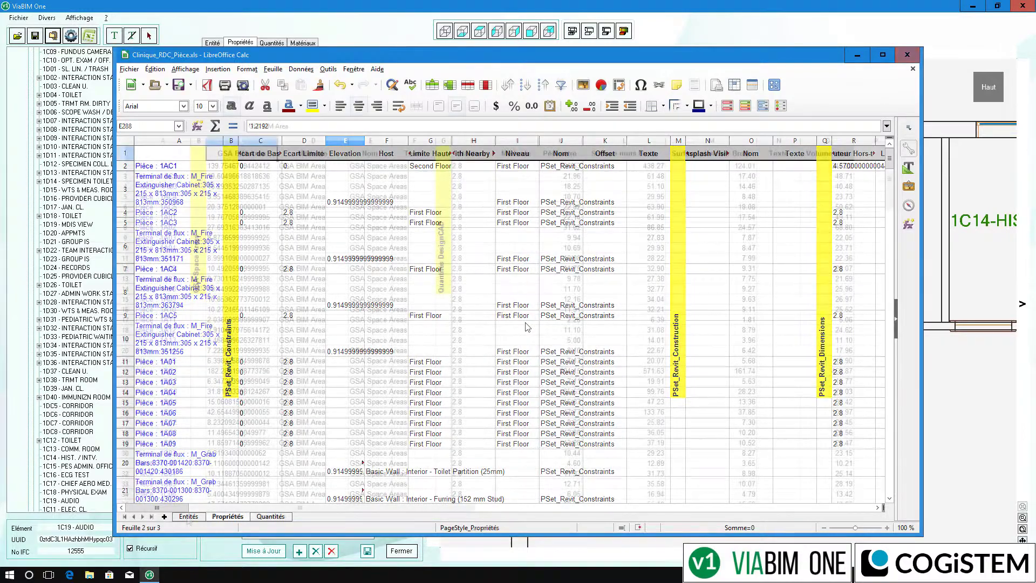
{"action": "left_click", "coordinate": [270, 516]}
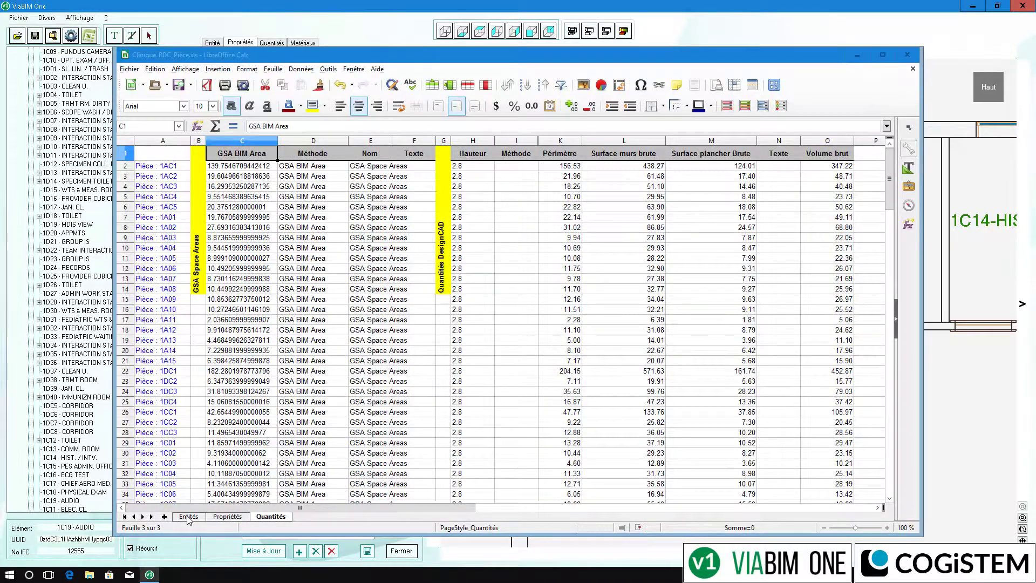